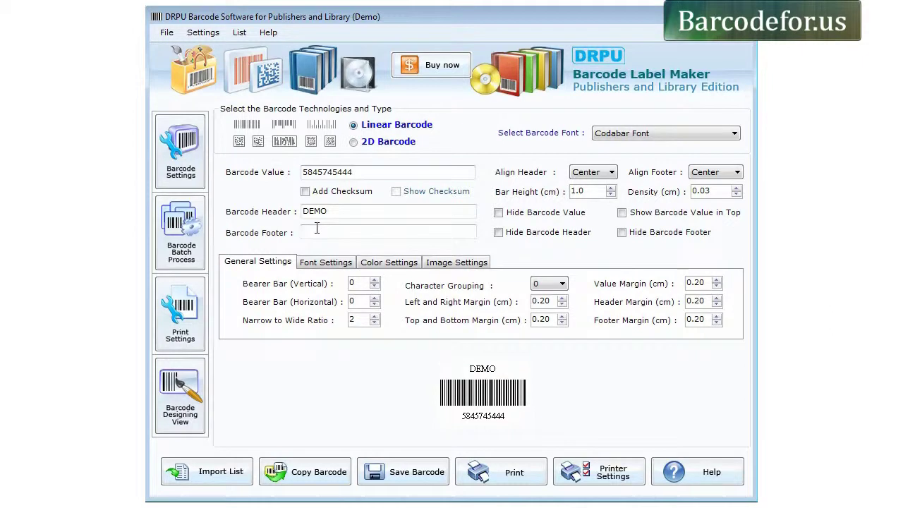
# Step: Set the barcode footer to "Book Cover" and format the footer font as Arial Bold
pyautogui.write('Book Cover')
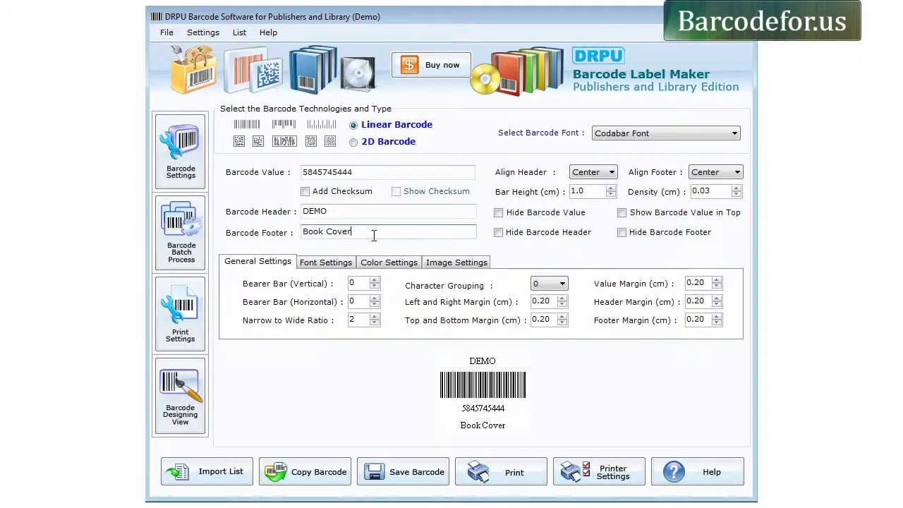
pyautogui.click(321, 263)
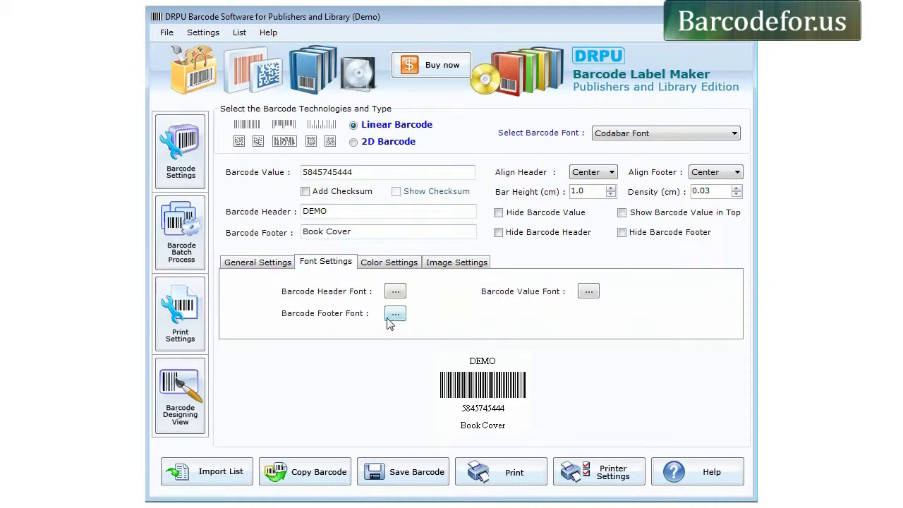
pyautogui.click(394, 313)
pyautogui.write('arial')
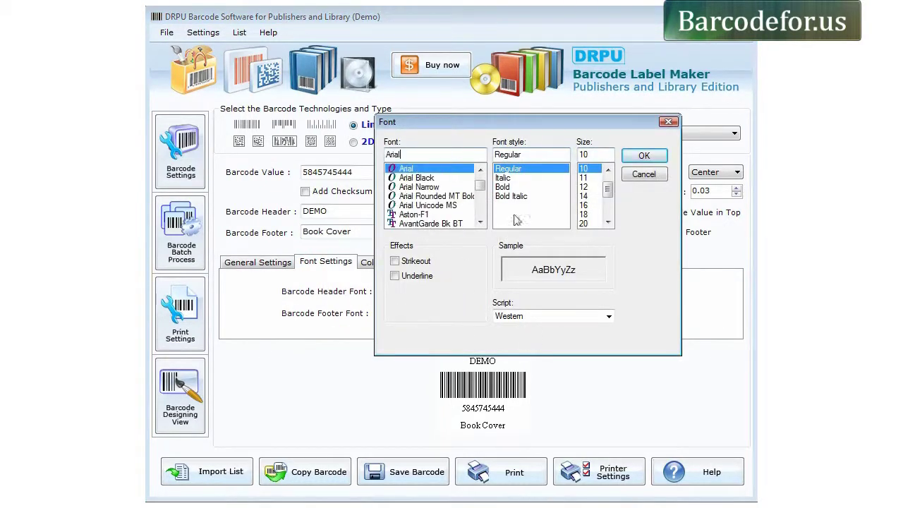
pyautogui.click(510, 187)
pyautogui.click(643, 155)
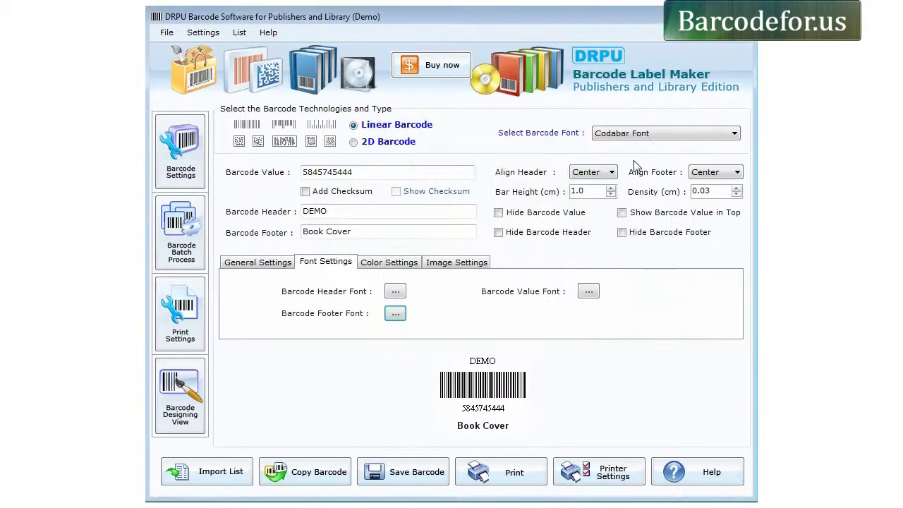
pyautogui.click(354, 141)
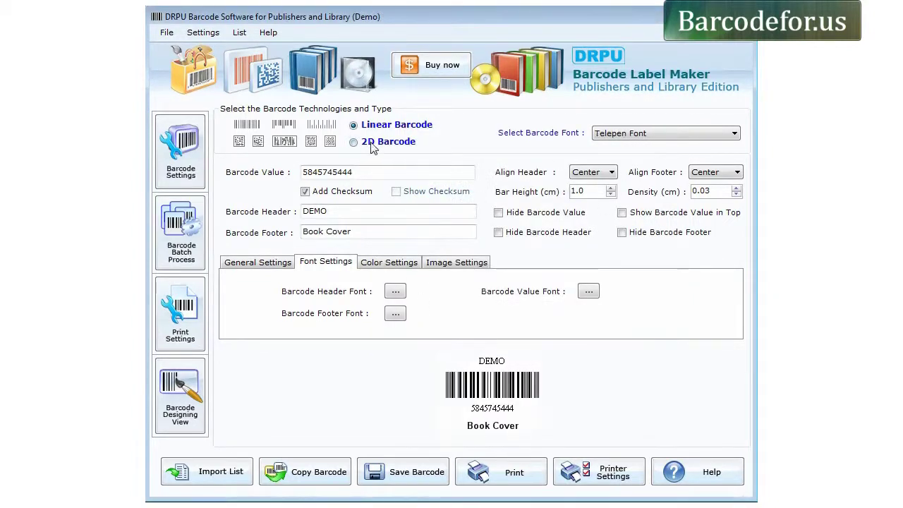
pyautogui.moveTo(374, 167); pyautogui.dragTo(208, 175)
pyautogui.write('84476348533')
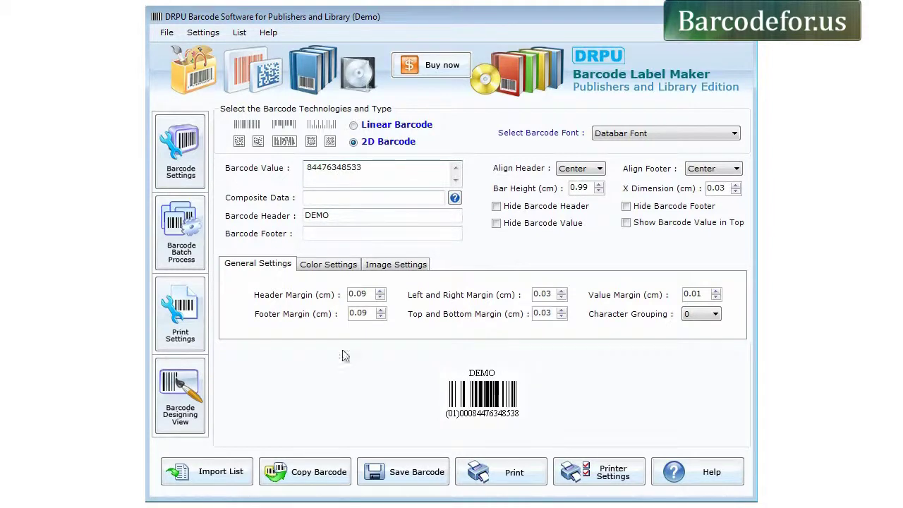
# Step: Enter "Book Cover" as the footer of the 2D barcode
pyautogui.click(319, 234)
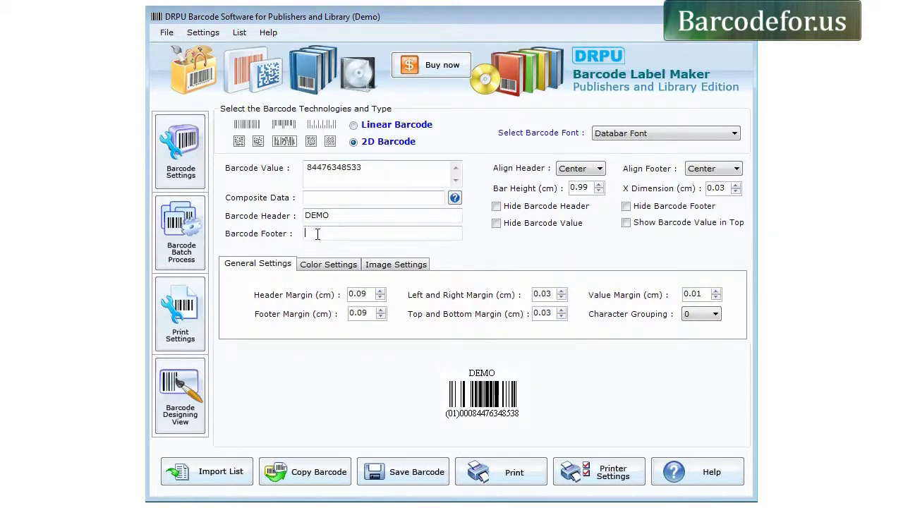
pyautogui.write('Book Cver')
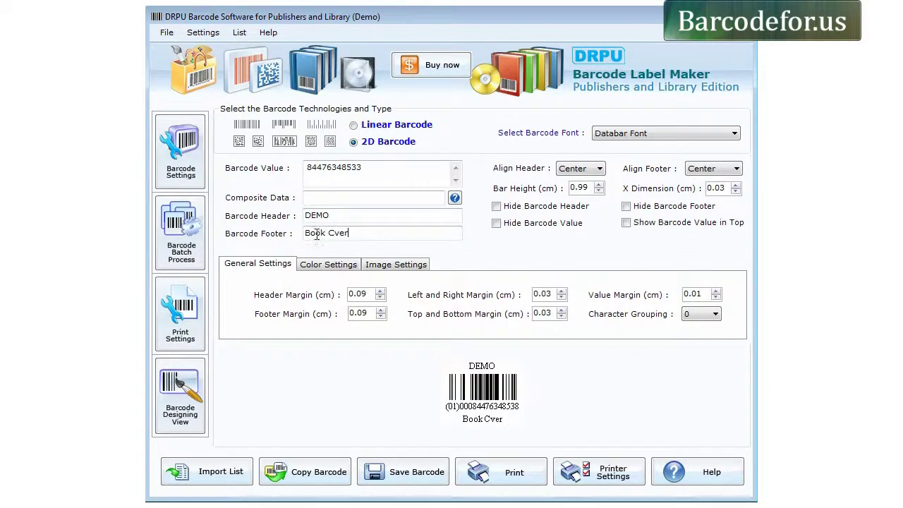
pyautogui.press('BackSpace')
pyautogui.press('BackSpace')
pyautogui.press('BackSpace')
pyautogui.write('over')
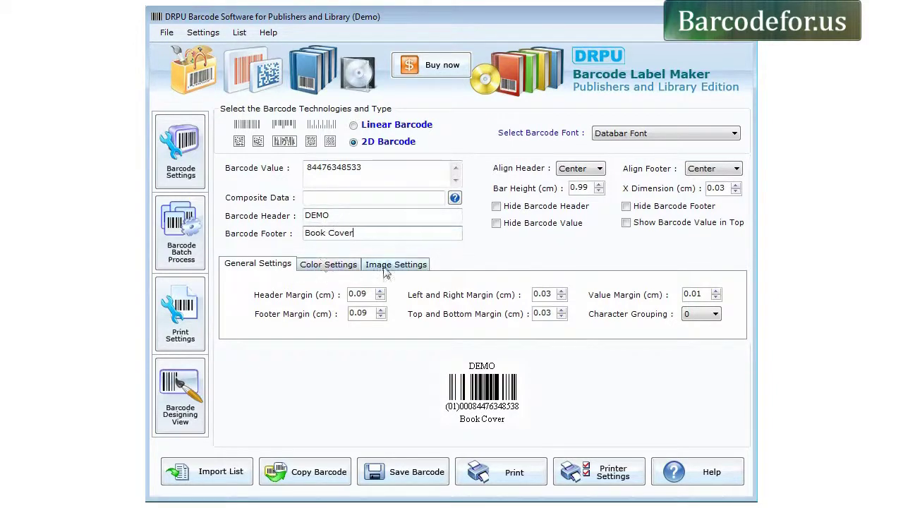
pyautogui.click(325, 268)
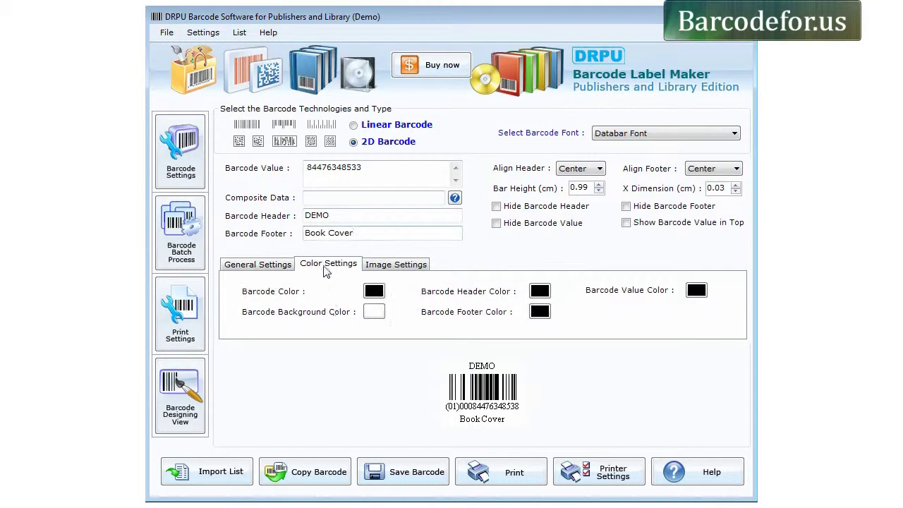
pyautogui.click(282, 269)
pyautogui.click(411, 266)
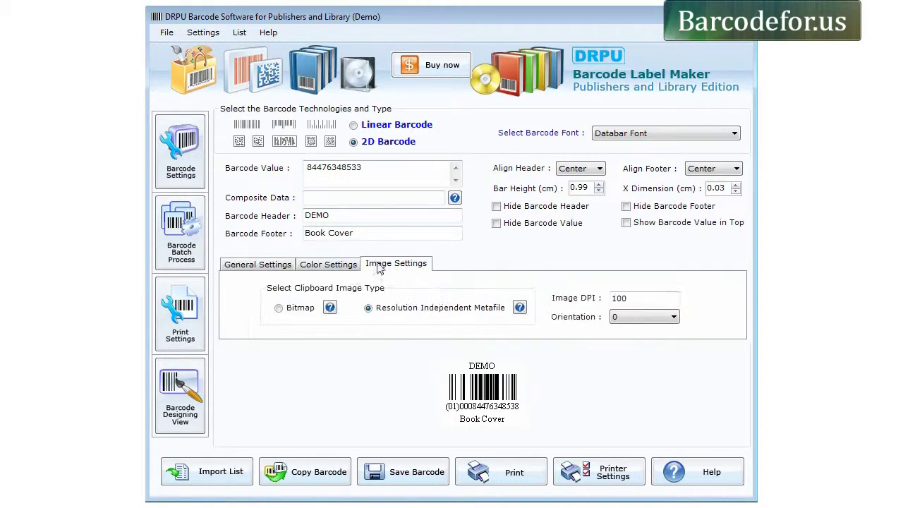
pyautogui.click(265, 266)
# Step: Change the 2D barcode's font to PDF417 Font
pyautogui.click(667, 134)
pyautogui.click(644, 167)
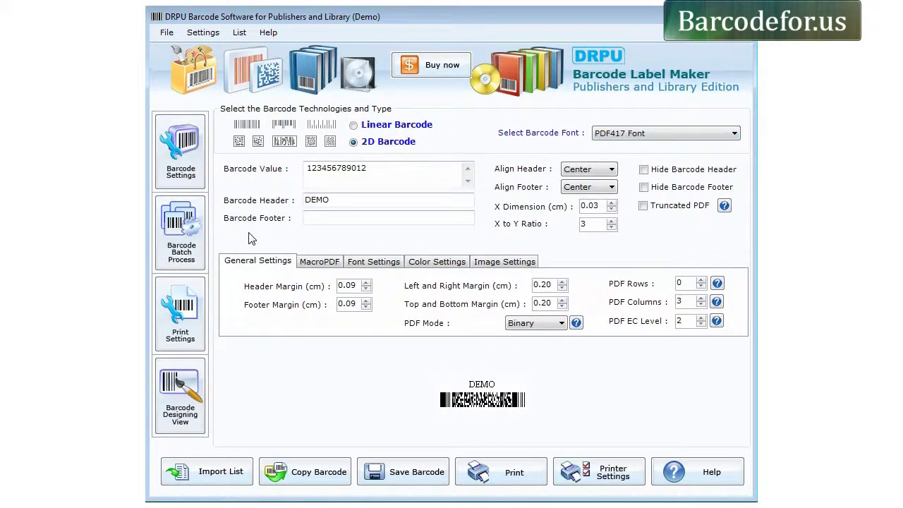
# Step: Generate a sequential barcode value list in batch processing with prefix 6546, range 70 to 107 and suffix 4545
pyautogui.click(198, 254)
pyautogui.click(303, 156)
pyautogui.write('6546')
pyautogui.click(317, 195)
pyautogui.write('4545')
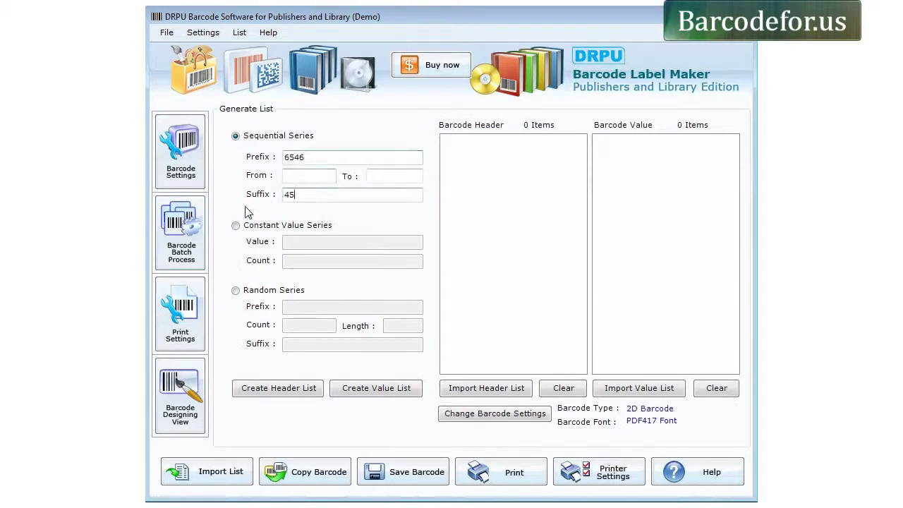
pyautogui.click(292, 175)
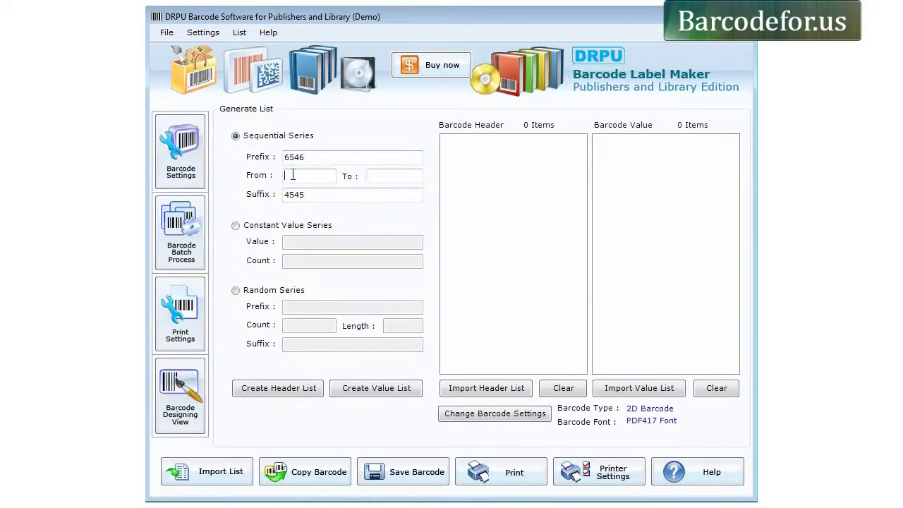
pyautogui.write('70')
pyautogui.click(376, 175)
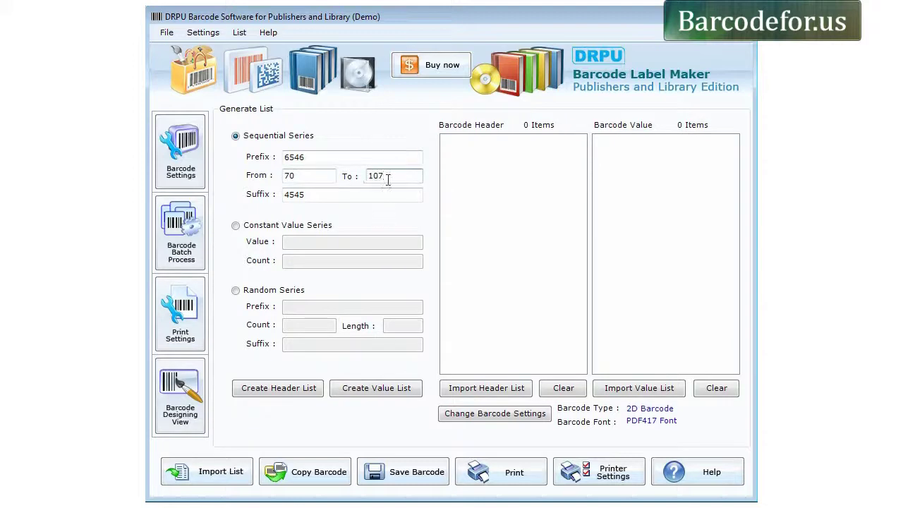
pyautogui.click(391, 388)
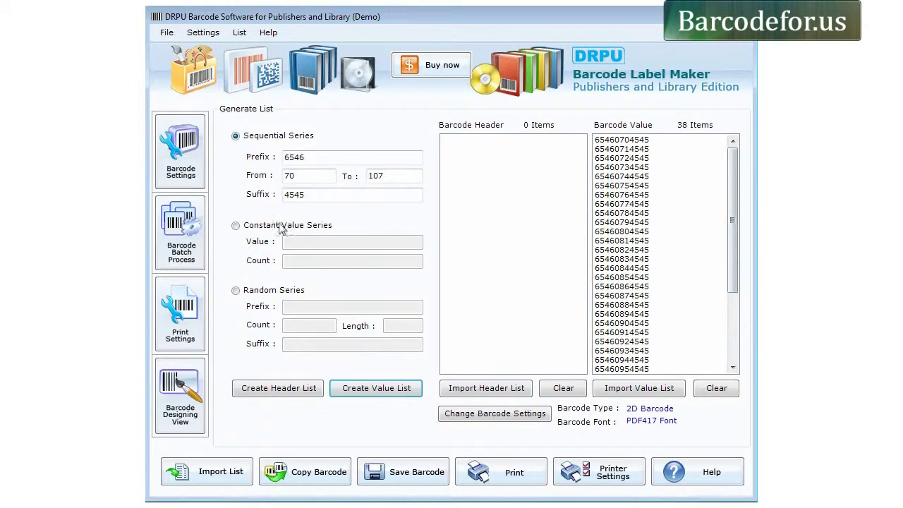
pyautogui.click(255, 227)
pyautogui.click(302, 240)
pyautogui.write('784573392349')
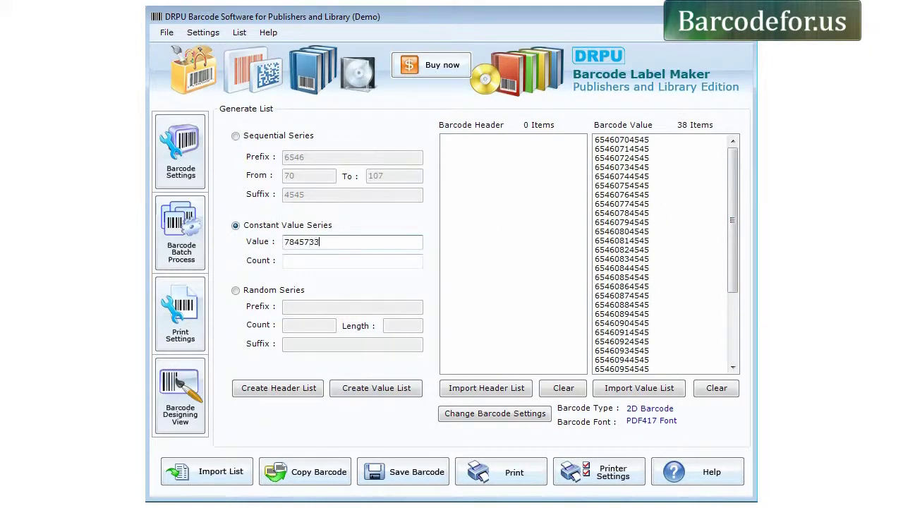
pyautogui.click(285, 260)
pyautogui.write('45')
pyautogui.click(374, 389)
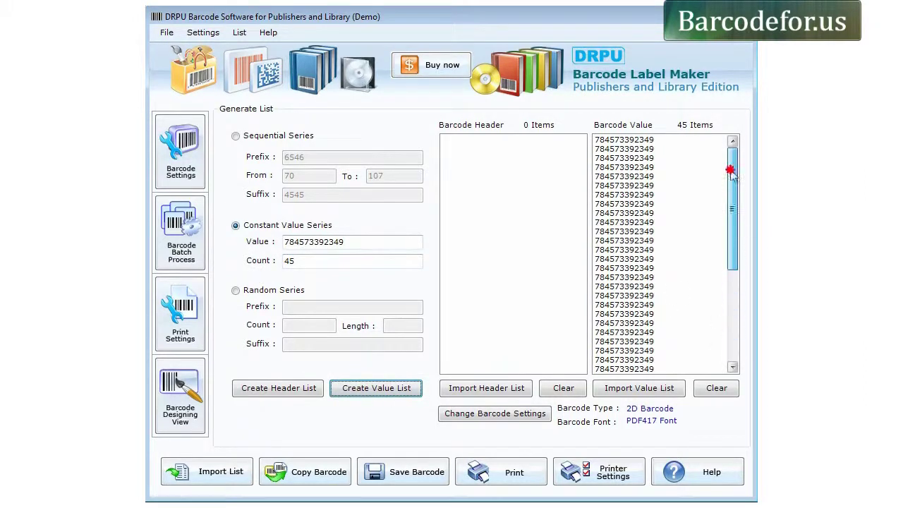
# Step: Generate a random-series barcode value list with prefix 358, suffix 9767, count 45 and length 5
pyautogui.click(255, 292)
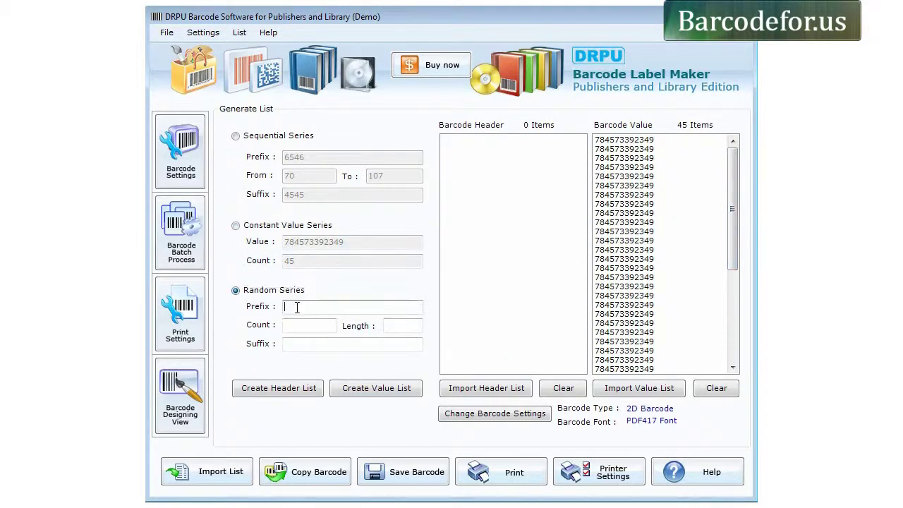
pyautogui.write('358')
pyautogui.click(318, 345)
pyautogui.write('9767')
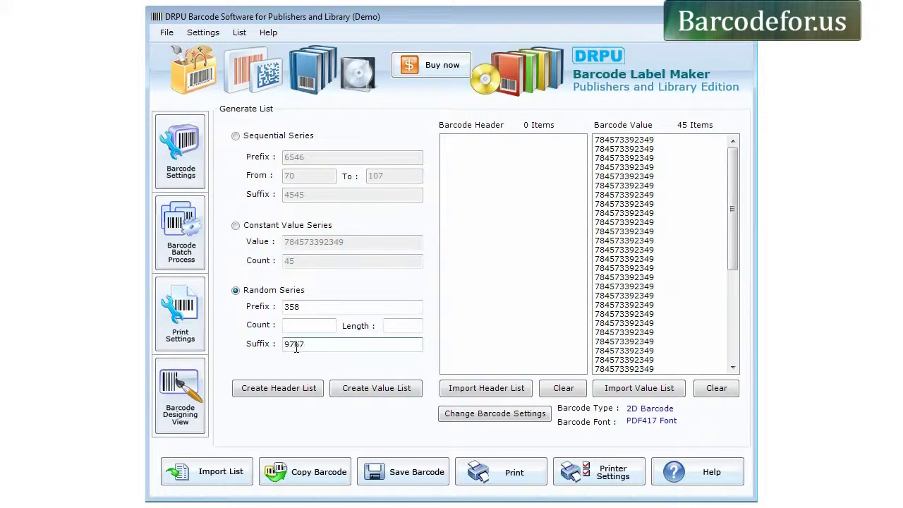
pyautogui.click(296, 328)
pyautogui.write('45')
pyautogui.click(393, 326)
pyautogui.write('5')
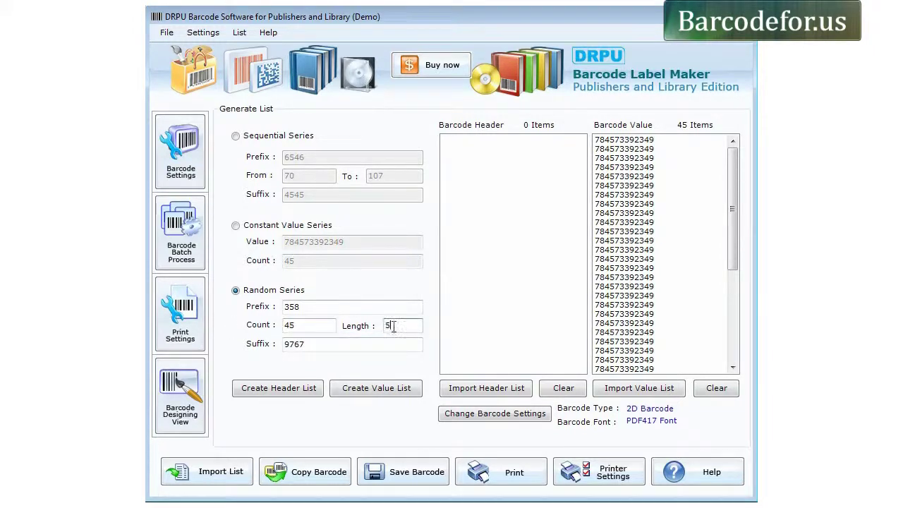
pyautogui.click(383, 387)
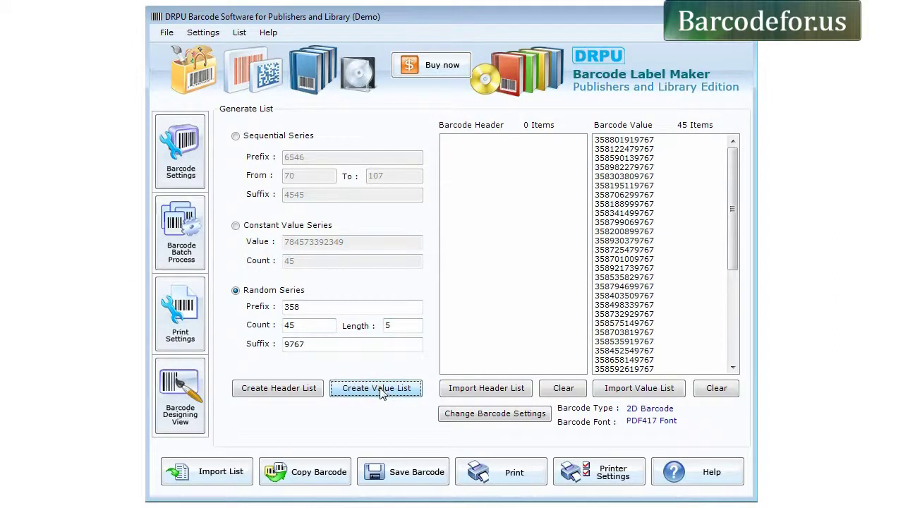
pyautogui.moveTo(735, 225); pyautogui.dragTo(703, 212)
# Step: Set the print layout to 5 columns and 4 rows with automatic center alignment
pyautogui.click(179, 331)
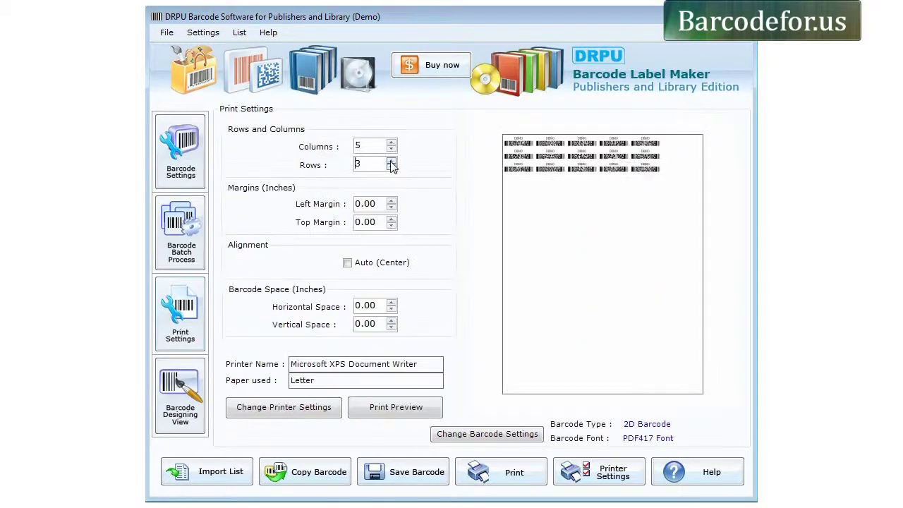
pyautogui.click(390, 161)
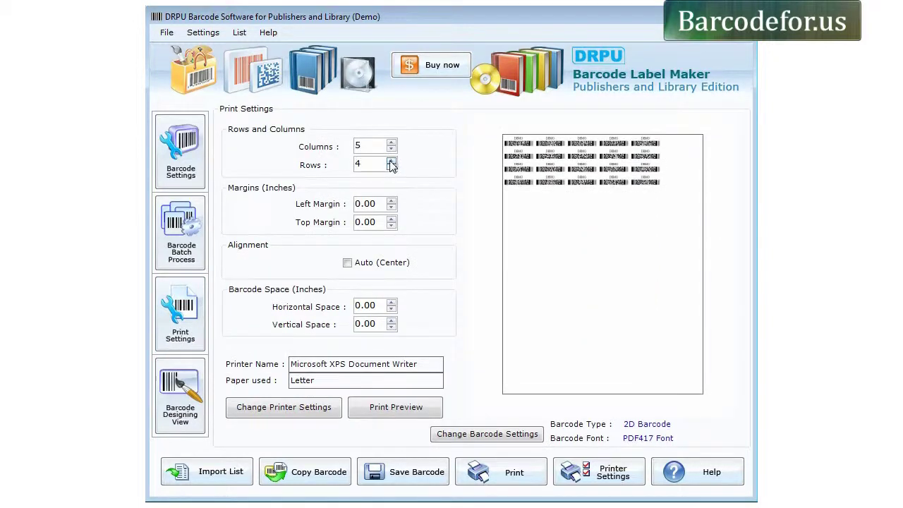
pyautogui.click(346, 262)
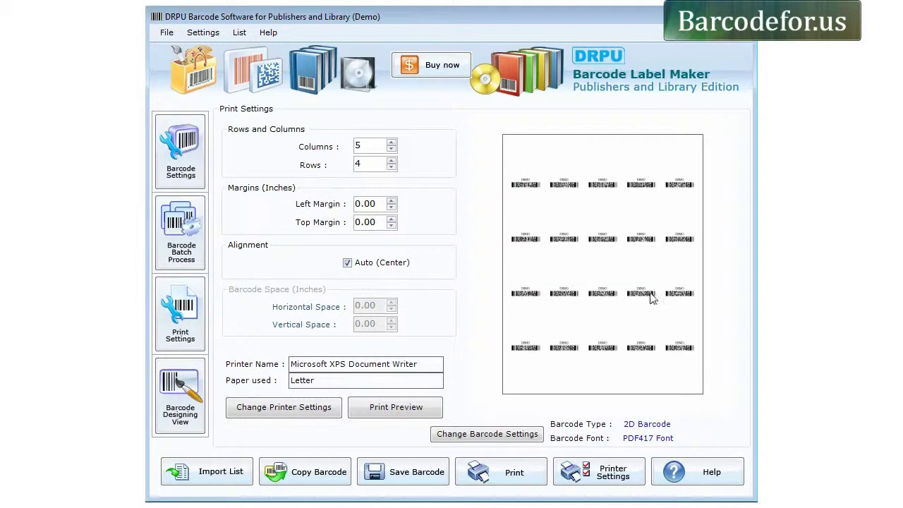
# Step: Inspect the barcode sheet enlarged in the print preview and close the preview
pyautogui.click(402, 416)
pyautogui.click(202, 50)
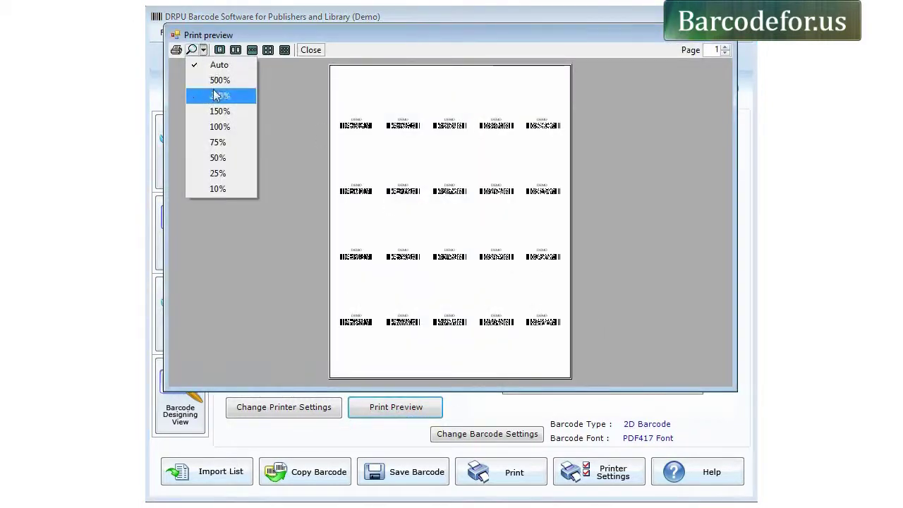
pyautogui.click(215, 83)
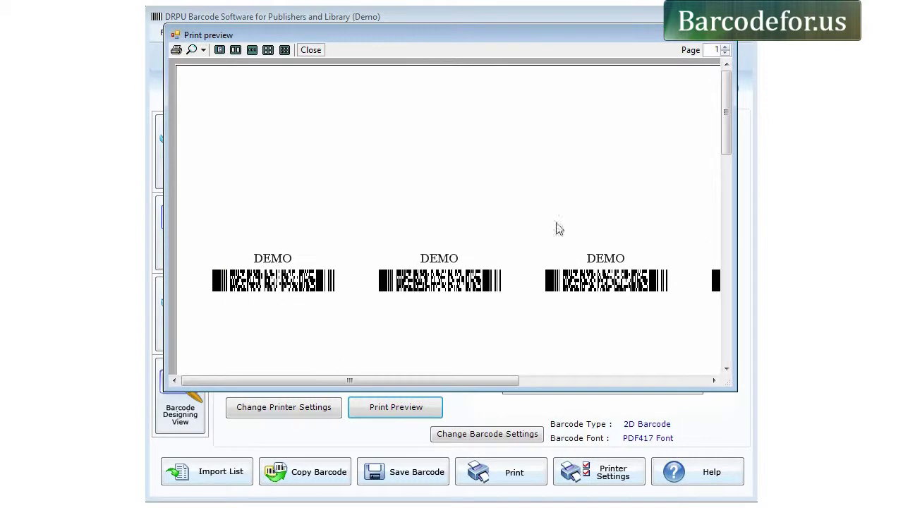
pyautogui.click(725, 40)
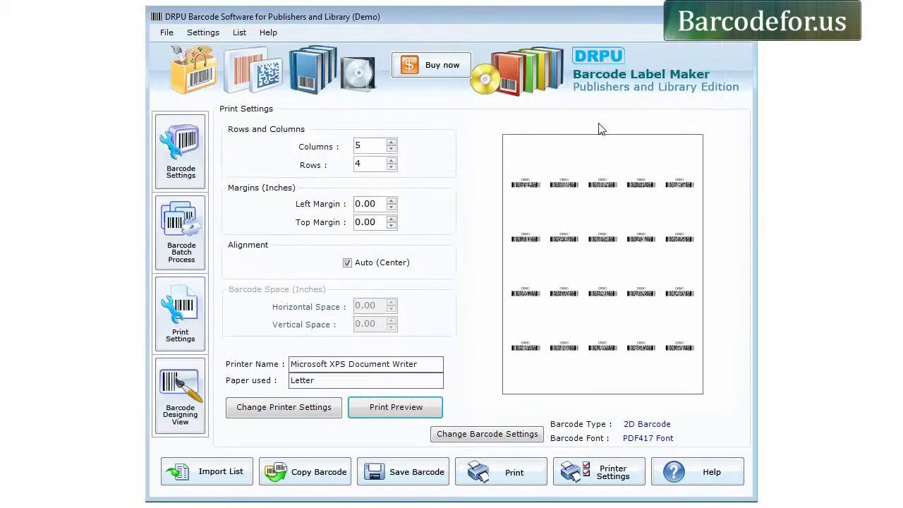
# Step: Switch to the Barcode Designing view and start a new label
pyautogui.click(186, 417)
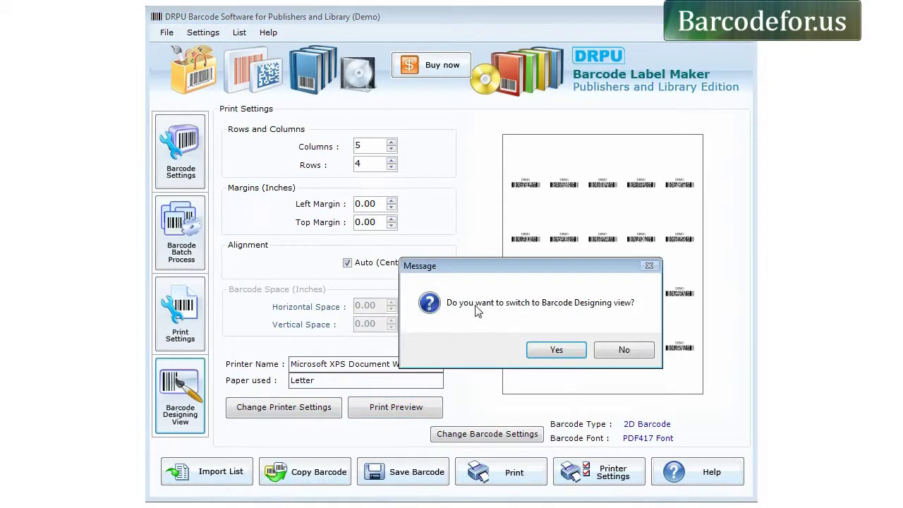
pyautogui.click(555, 350)
pyautogui.click(169, 33)
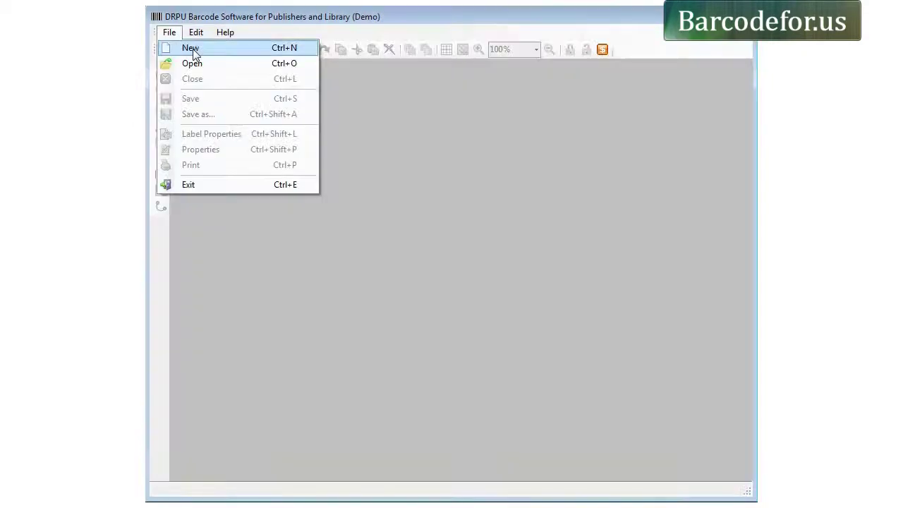
pyautogui.click(211, 49)
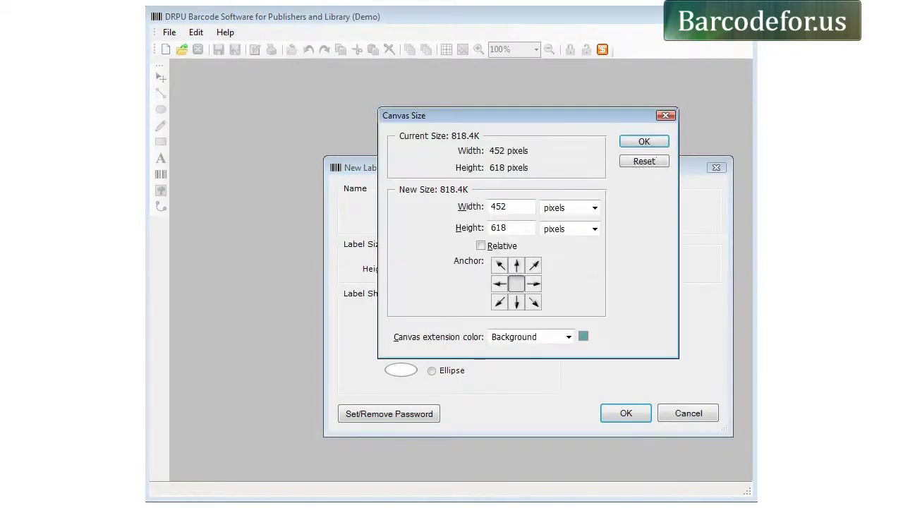
pyautogui.click(578, 206)
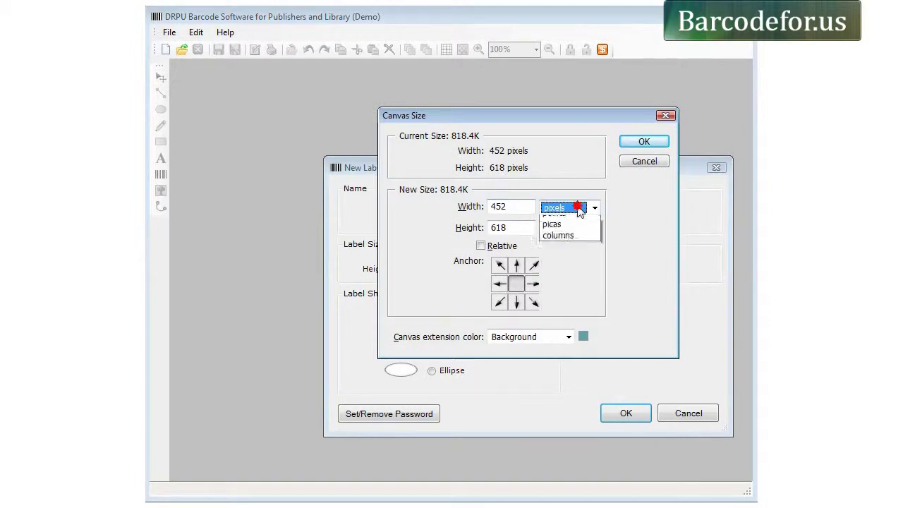
pyautogui.click(565, 269)
pyautogui.doubleClick(507, 206)
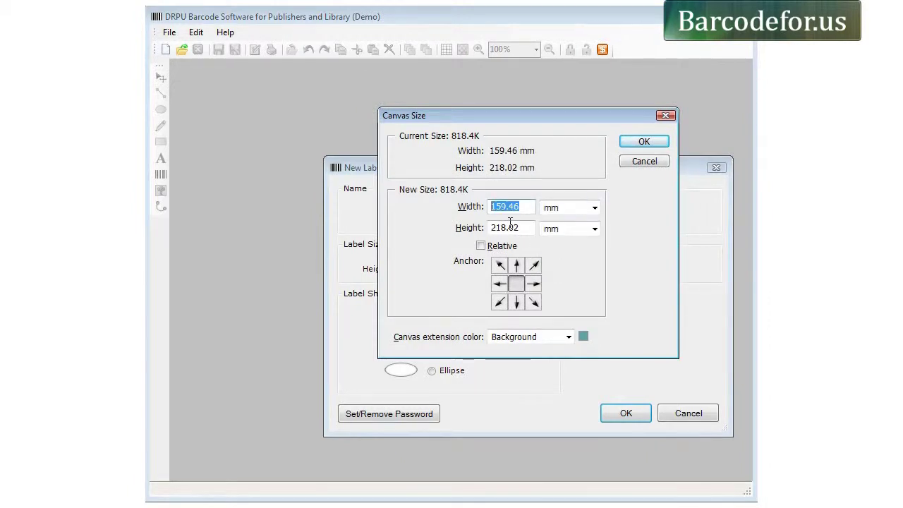
pyautogui.doubleClick(522, 228)
pyautogui.click(643, 162)
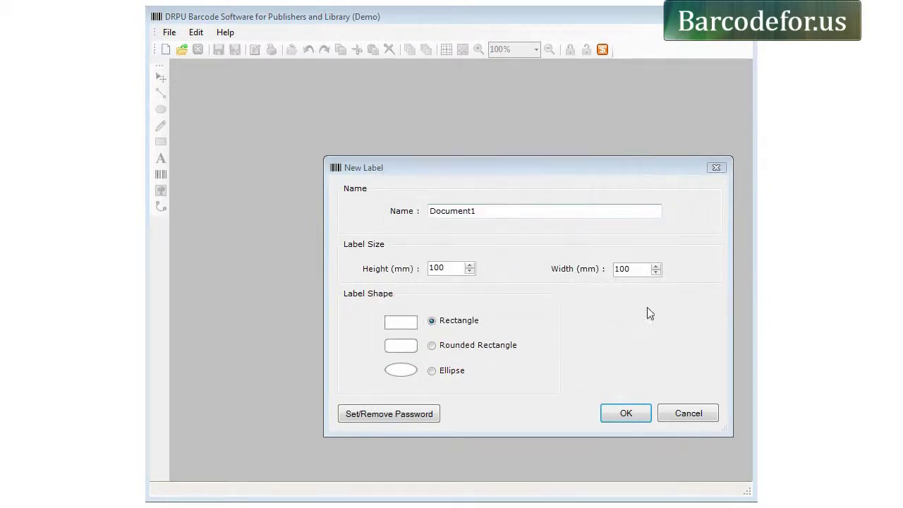
# Step: Set the new label's height to 218 mm and create it with the rectangle shape
pyautogui.doubleClick(444, 268)
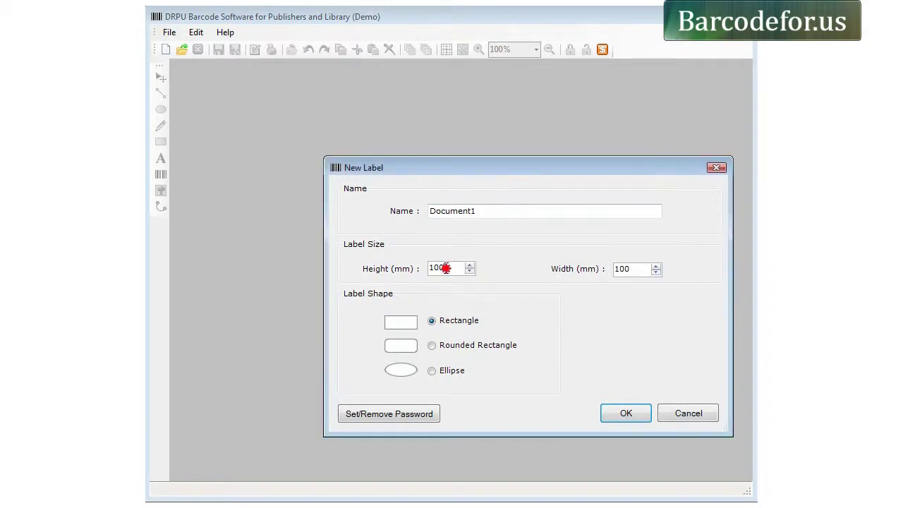
pyautogui.write('218')
pyautogui.click(611, 408)
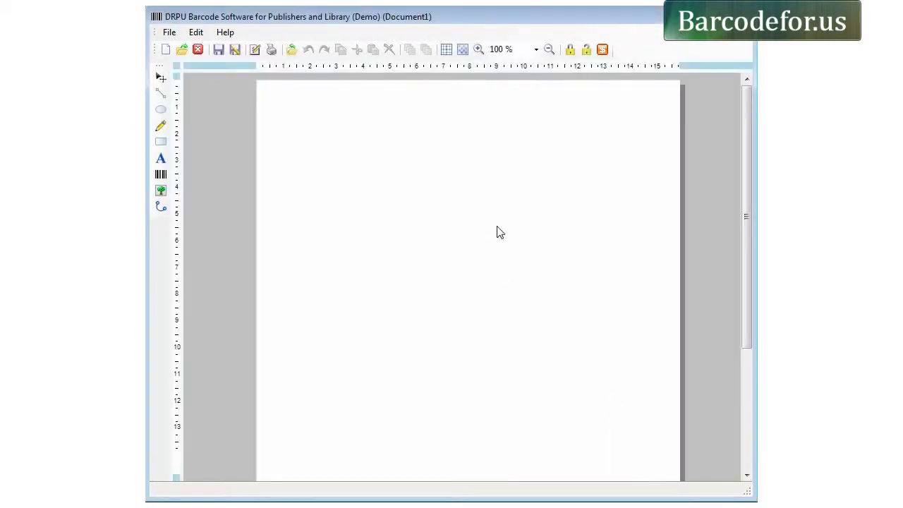
# Step: Insert the picture book cover.jpg and size it to fill the entire label
pyautogui.click(522, 48)
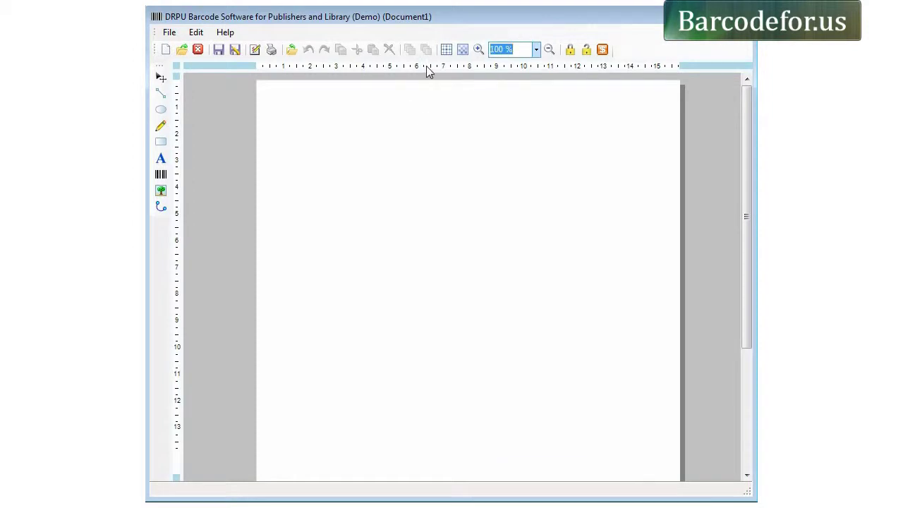
pyautogui.write('80')
pyautogui.press('Return')
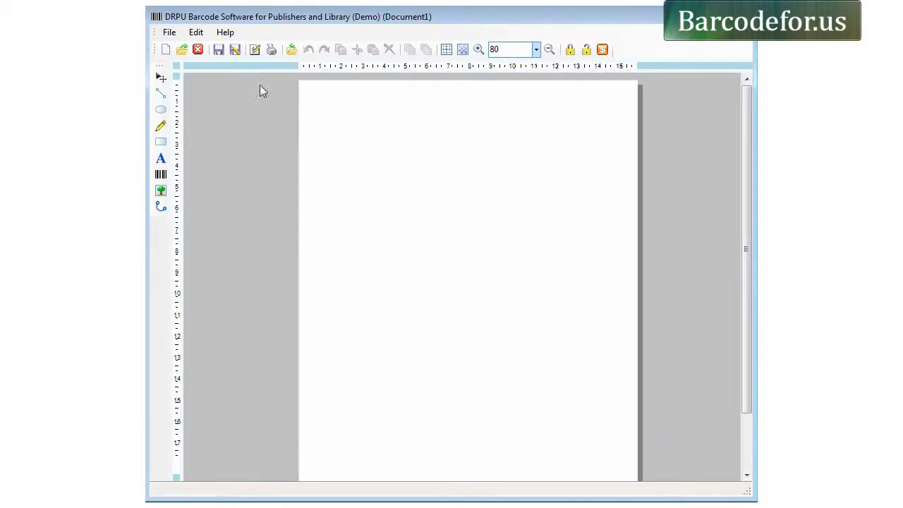
pyautogui.doubleClick(516, 50)
pyautogui.write('50')
pyautogui.press('Return')
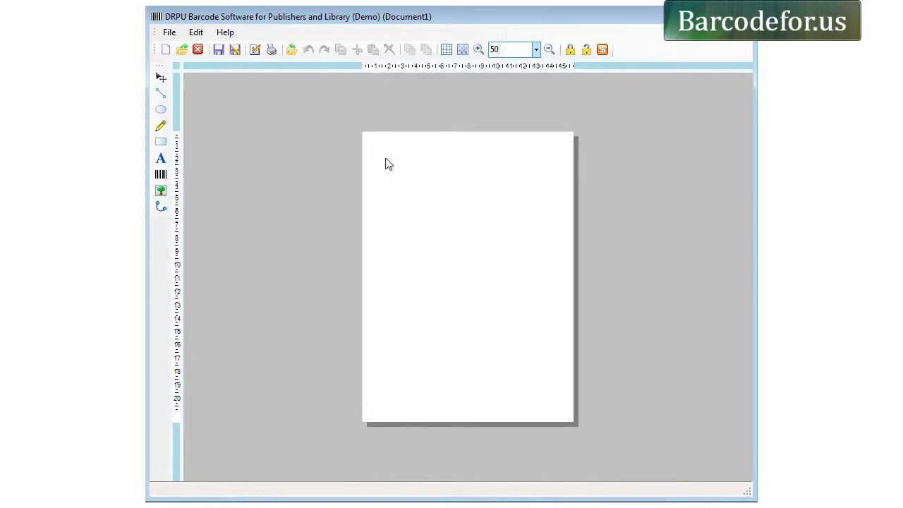
pyautogui.click(161, 191)
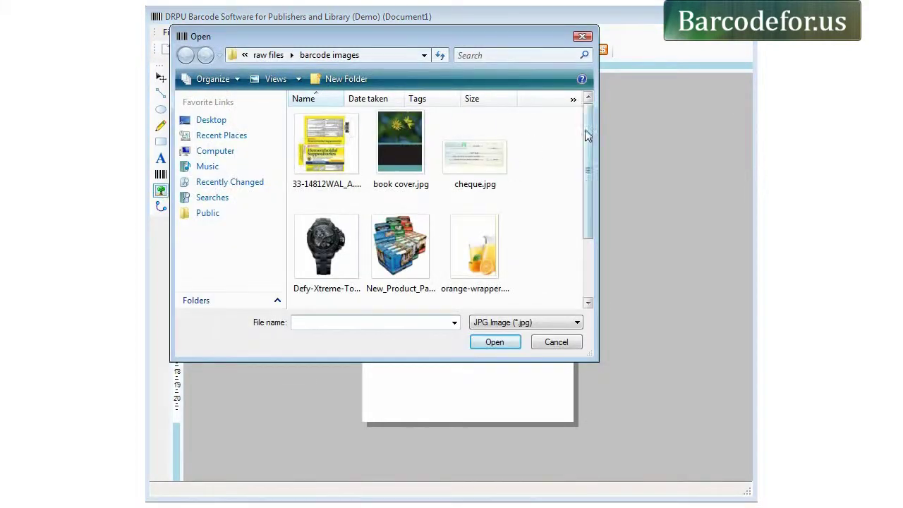
pyautogui.click(400, 145)
pyautogui.click(494, 343)
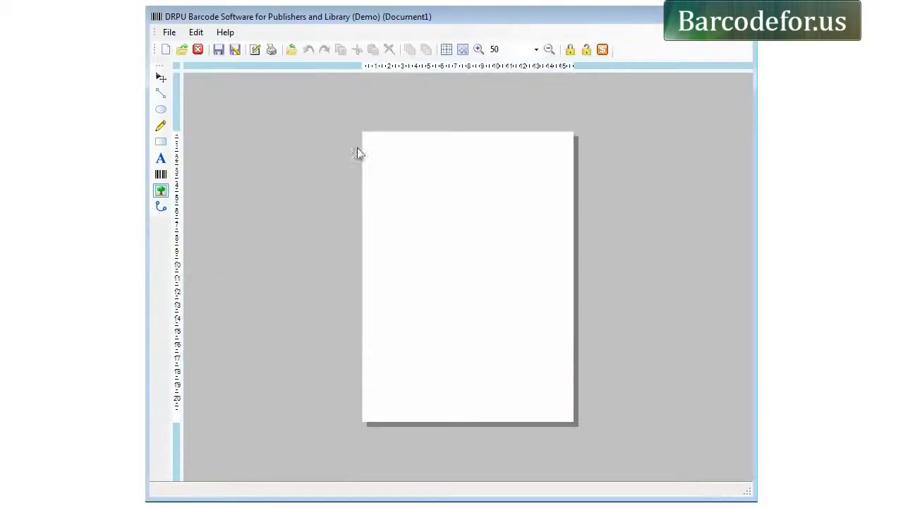
pyautogui.moveTo(362, 131); pyautogui.dragTo(575, 422)
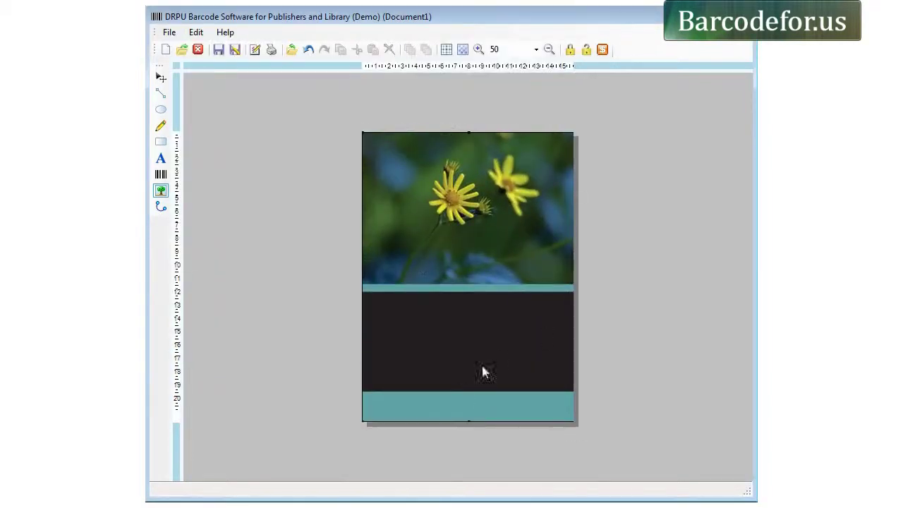
# Step: Add the text "learn by doing : less theory, more results" on the thin teal strip below the flower photo
pyautogui.click(161, 158)
pyautogui.click(495, 48)
pyautogui.write('80')
pyautogui.press('Return')
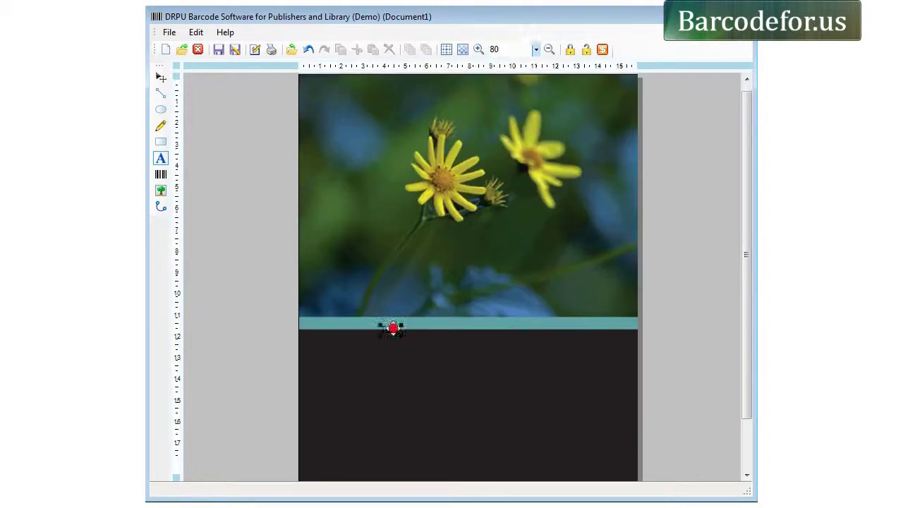
pyautogui.doubleClick(393, 329)
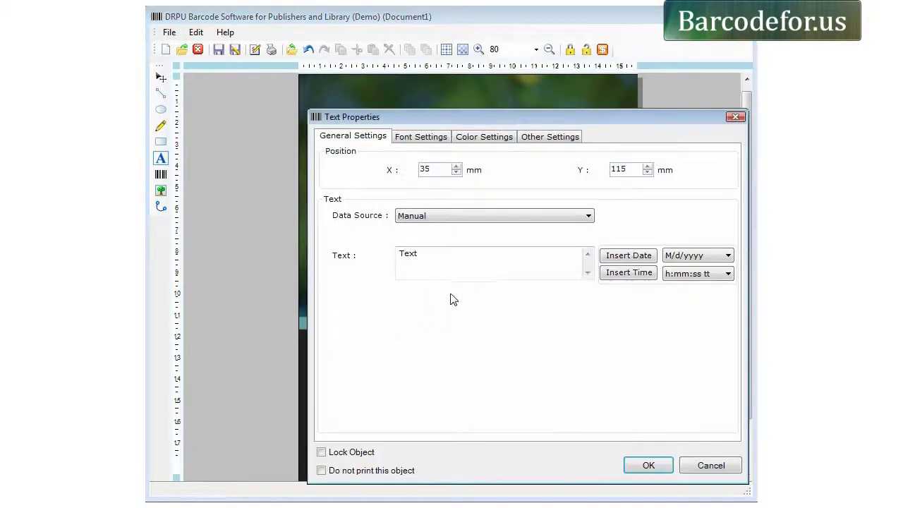
pyautogui.moveTo(438, 256); pyautogui.dragTo(318, 273)
pyautogui.write('learn by doing : less theory, more results')
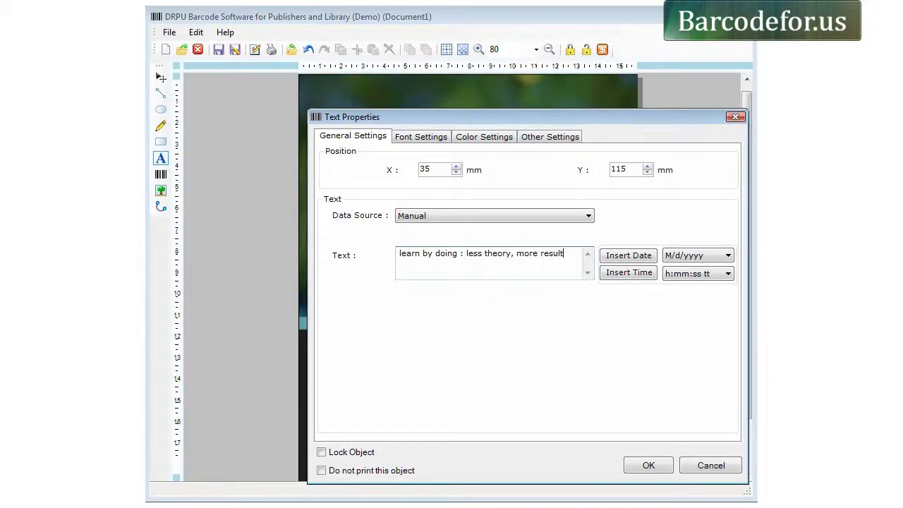
pyautogui.click(646, 466)
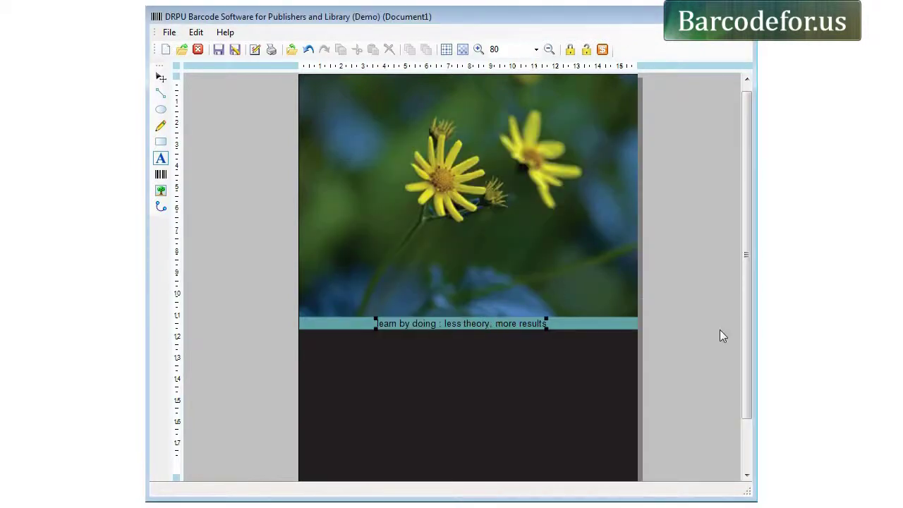
# Step: Add a bold 36-point text object reading "WordPress Plugin" on the dark area just below the teal strip
pyautogui.moveTo(745, 297); pyautogui.dragTo(748, 348)
pyautogui.click(162, 159)
pyautogui.moveTo(357, 337); pyautogui.dragTo(314, 286)
pyautogui.doubleClick(314, 286)
pyautogui.click(421, 136)
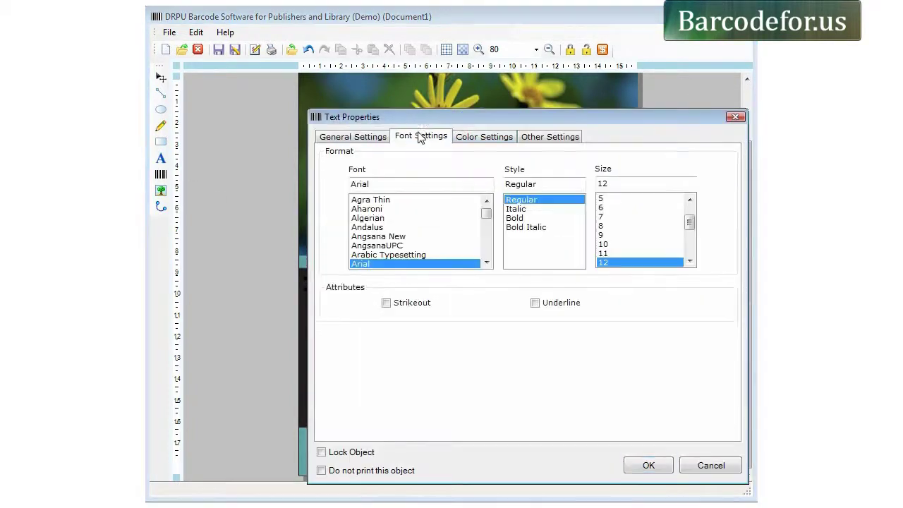
pyautogui.click(522, 218)
pyautogui.click(689, 261)
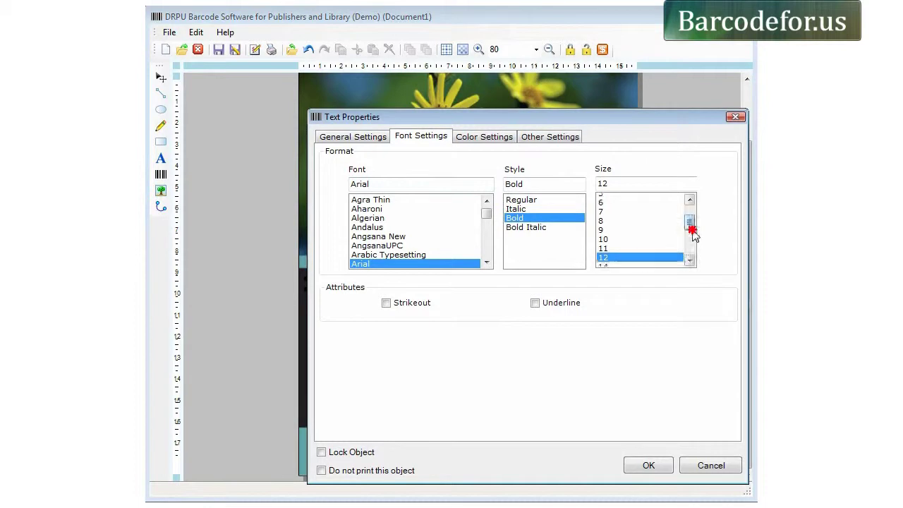
pyautogui.click(632, 244)
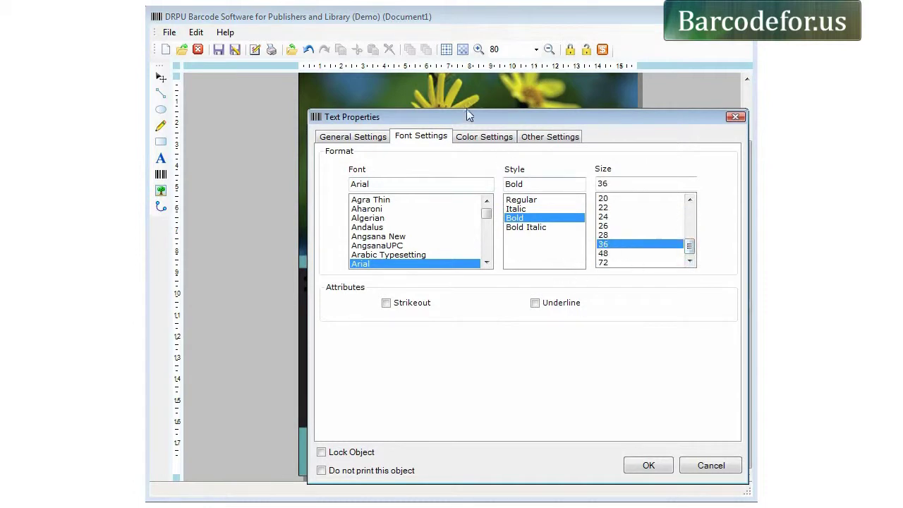
pyautogui.click(363, 137)
pyautogui.write('WordPress Plugin')
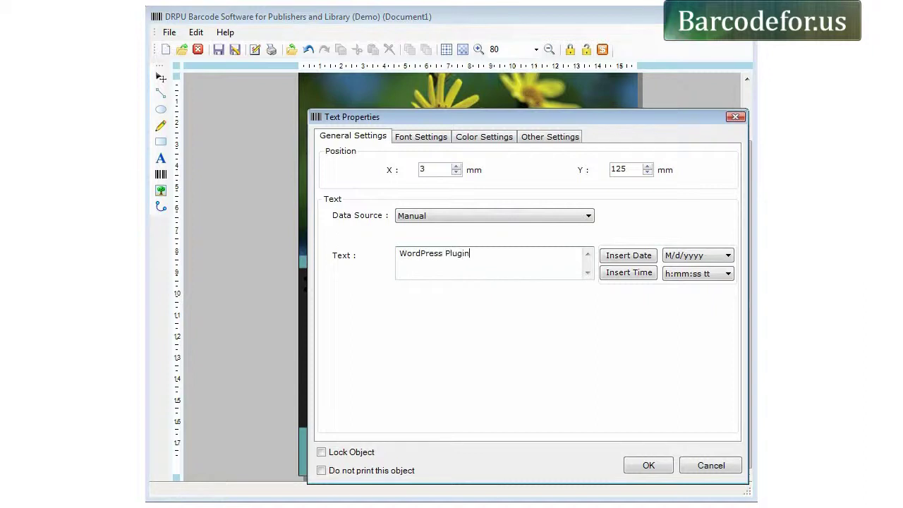
# Step: Set the "WordPress Plugin" text's fore color to solid white and apply its properties
pyautogui.click(484, 137)
pyautogui.click(558, 181)
pyautogui.click(587, 235)
pyautogui.click(481, 332)
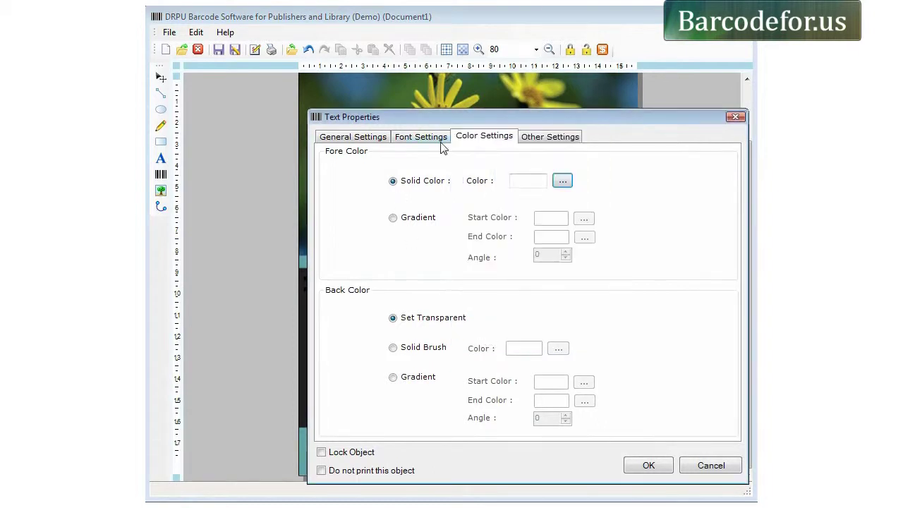
pyautogui.click(412, 138)
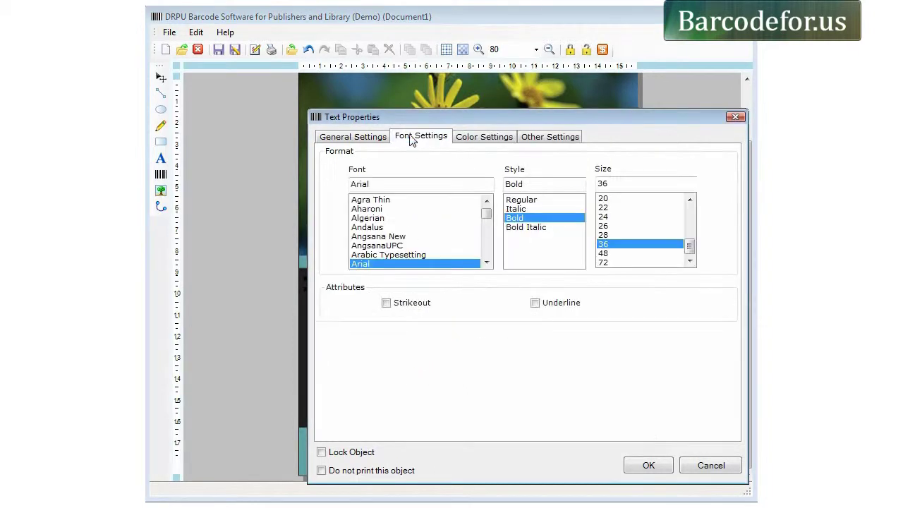
pyautogui.click(648, 465)
# Step: Set the font size of the "WordPress Plugin" title to 45
pyautogui.doubleClick(504, 350)
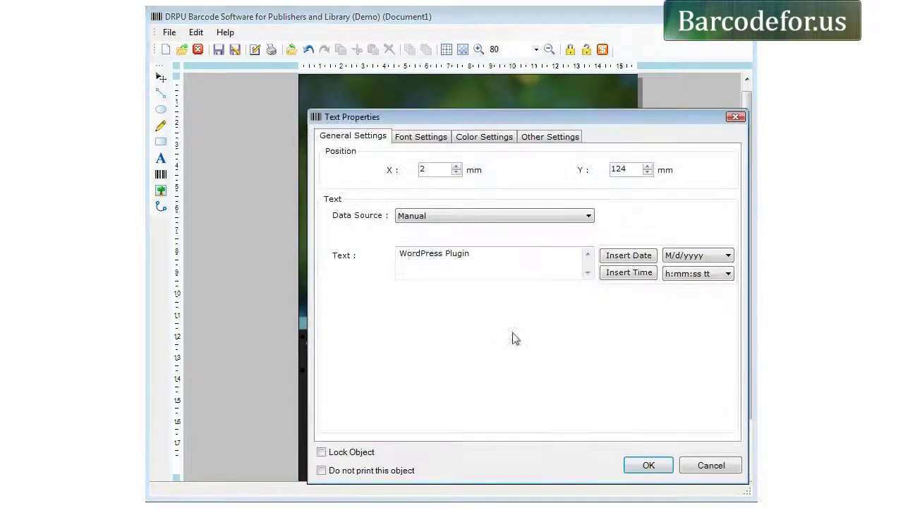
pyautogui.click(487, 137)
pyautogui.click(430, 137)
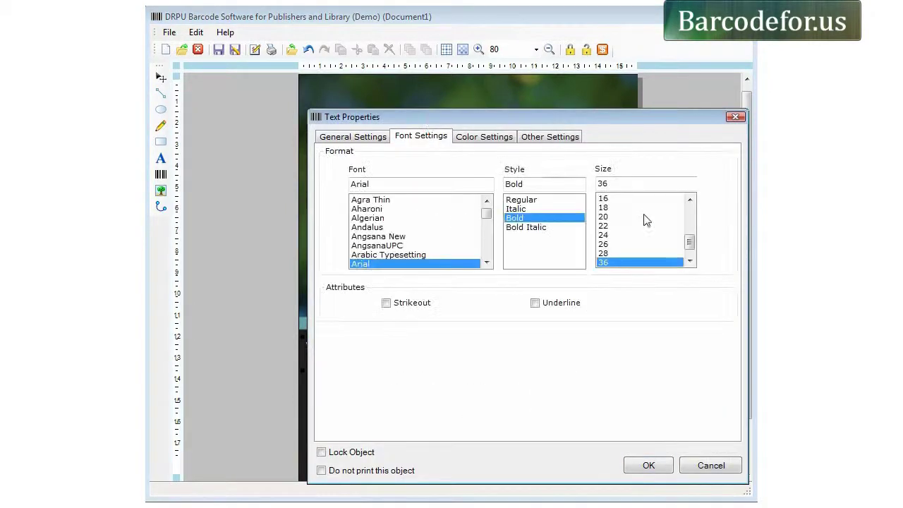
pyautogui.moveTo(613, 183); pyautogui.dragTo(525, 184)
pyautogui.write('45')
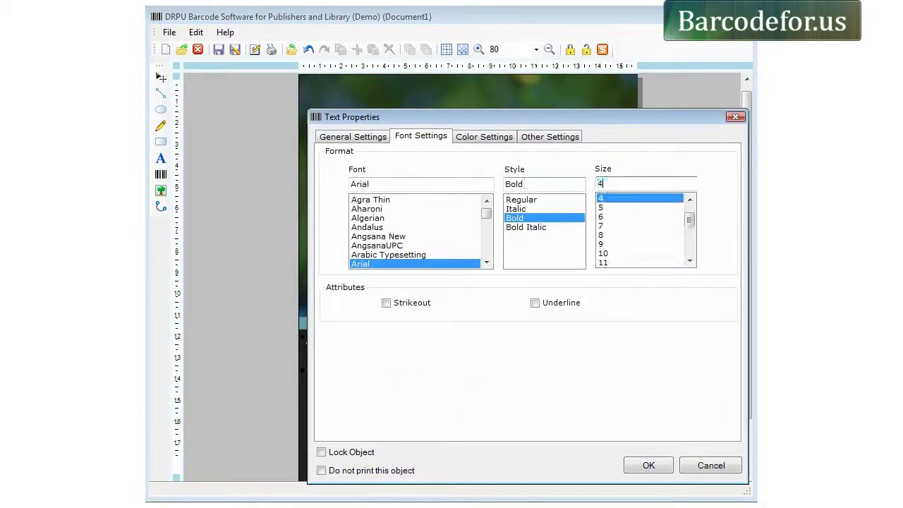
pyautogui.click(648, 465)
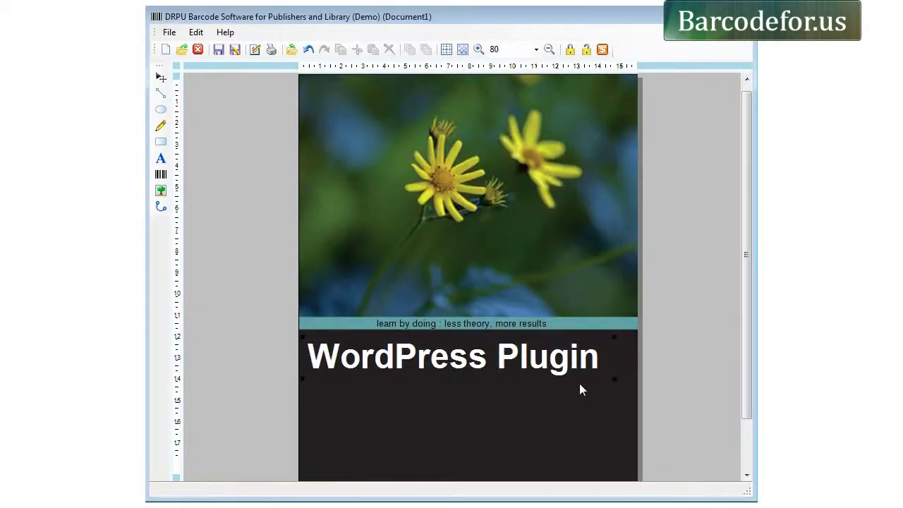
# Step: Add a text object below the title reading "Developement" with a solid white fore color
pyautogui.click(161, 158)
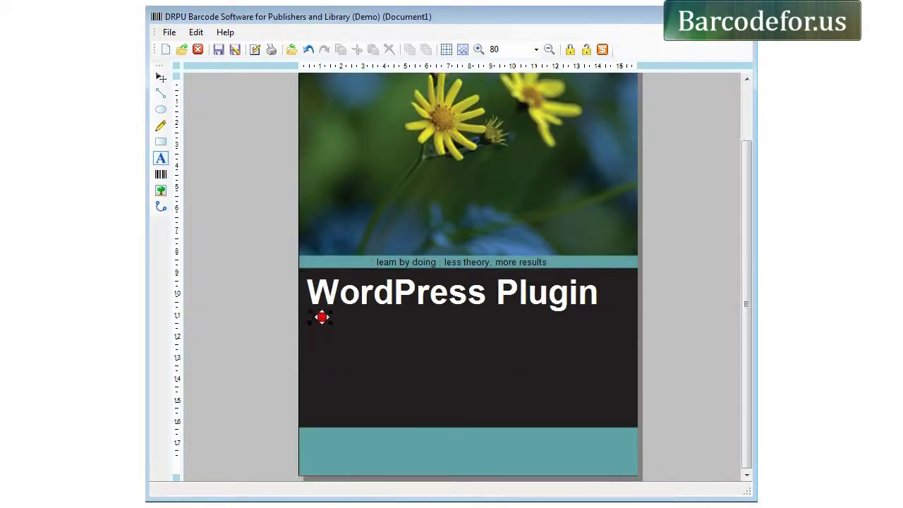
pyautogui.click(322, 319)
pyautogui.doubleClick(439, 261)
pyautogui.write('Developement')
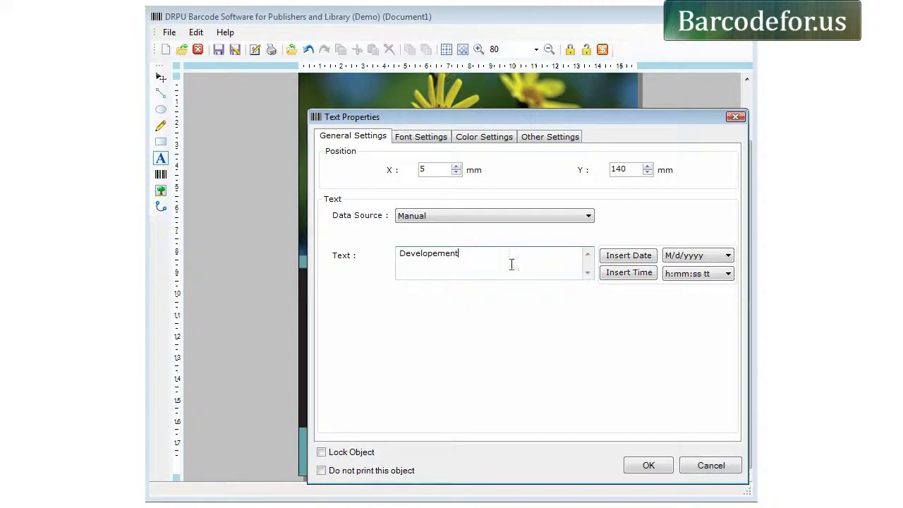
pyautogui.click(501, 140)
pyautogui.click(559, 182)
pyautogui.click(590, 233)
pyautogui.click(478, 331)
# Step: Make the "Developement" text bold at size 30 and align it with the left edge of the title
pyautogui.click(420, 136)
pyautogui.doubleClick(620, 184)
pyautogui.write('30')
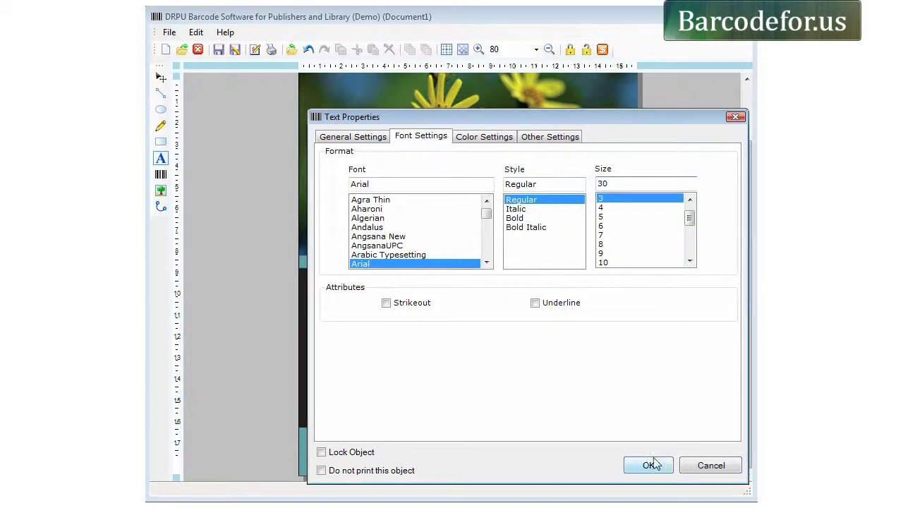
pyautogui.click(520, 218)
pyautogui.click(646, 466)
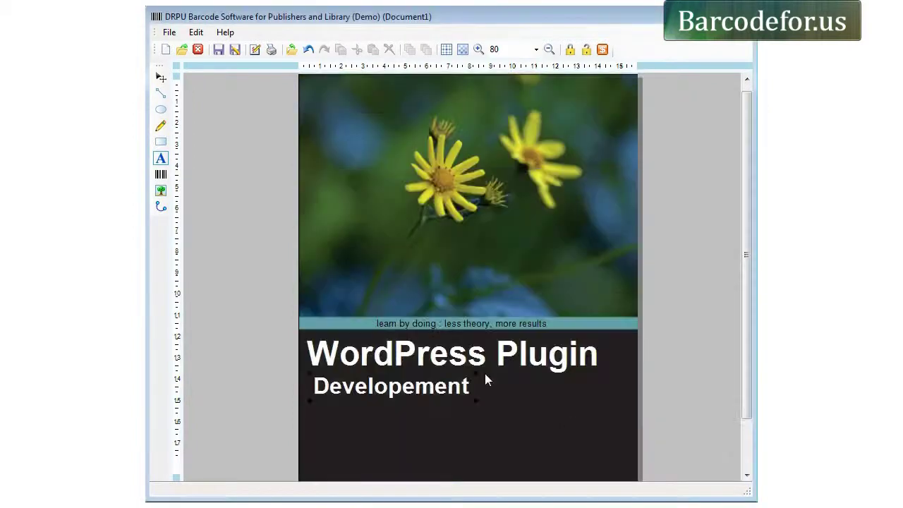
pyautogui.moveTo(416, 373); pyautogui.dragTo(417, 375)
# Step: Add a bold 18-point text object below "Developement" reading "Build powerful, interactive plugins for your"
pyautogui.moveTo(746, 255); pyautogui.dragTo(746, 308)
pyautogui.click(160, 159)
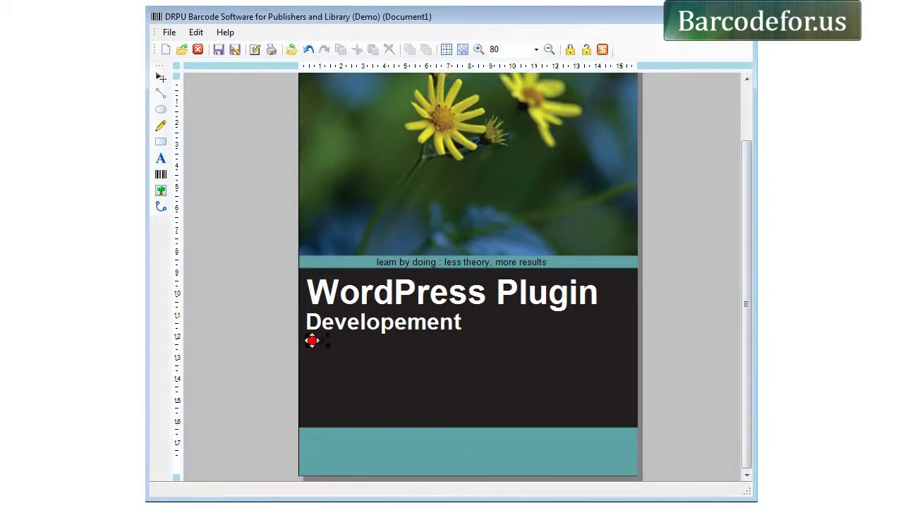
pyautogui.click(314, 340)
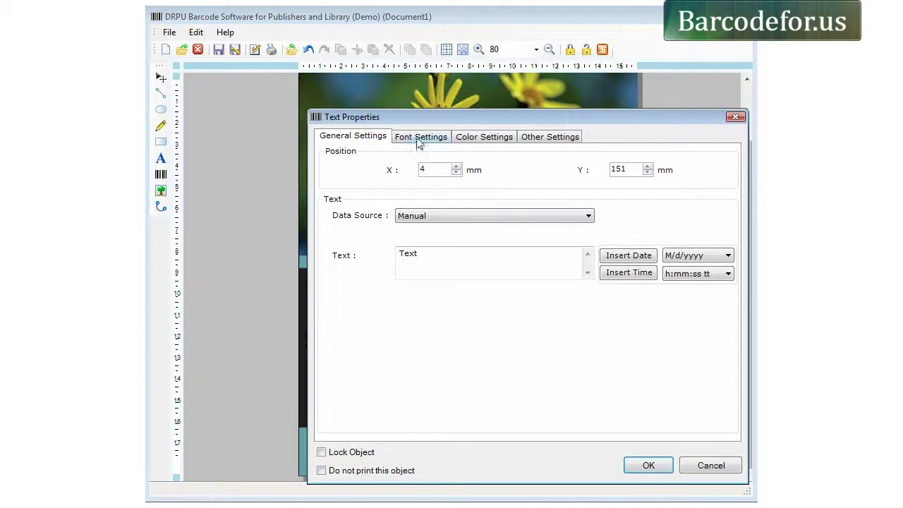
pyautogui.click(421, 138)
pyautogui.click(522, 222)
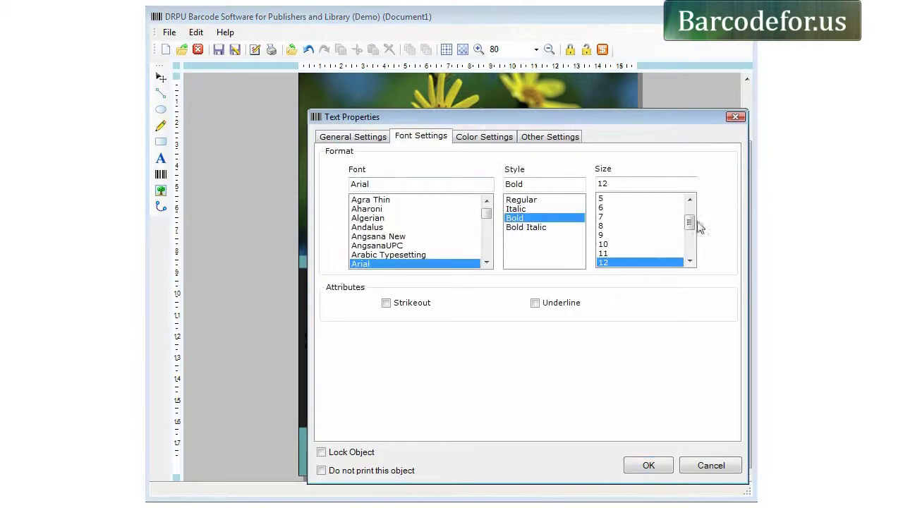
pyautogui.moveTo(689, 224); pyautogui.dragTo(689, 232)
pyautogui.click(619, 254)
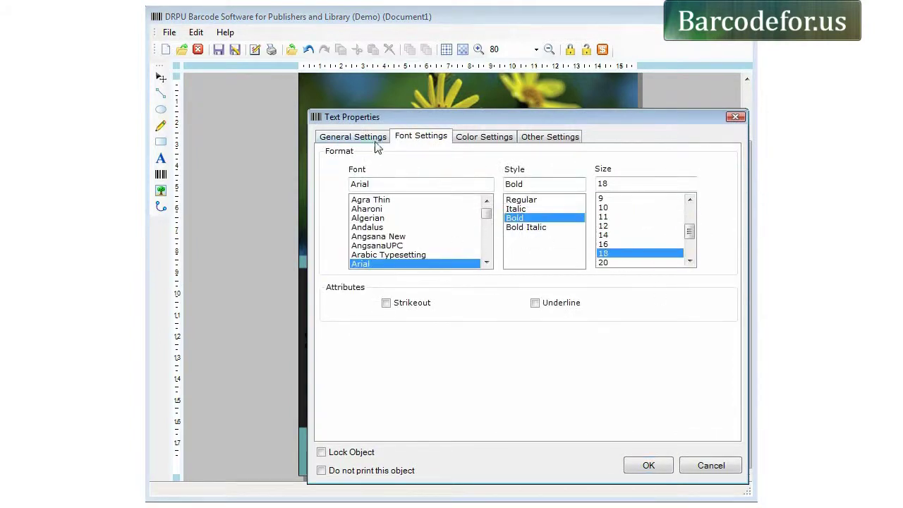
pyautogui.click(375, 138)
pyautogui.doubleClick(409, 253)
pyautogui.write('Bu')
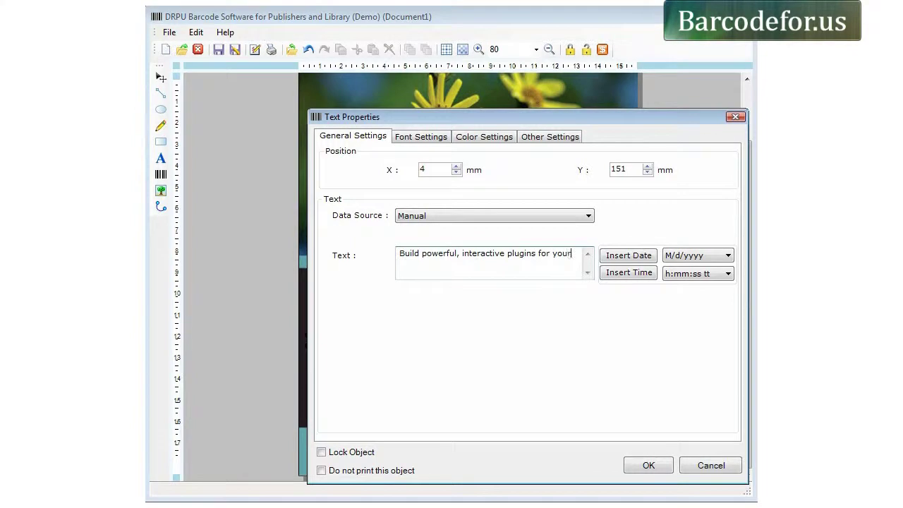
# Step: Set the fore color of the "Build powerful, interactive plugins for your" text to medium blue and apply its properties
pyautogui.click(485, 137)
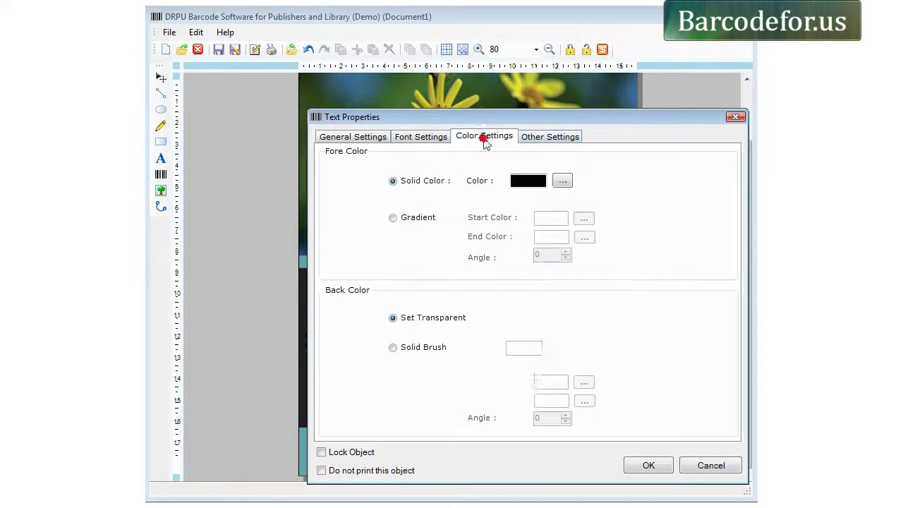
pyautogui.click(558, 180)
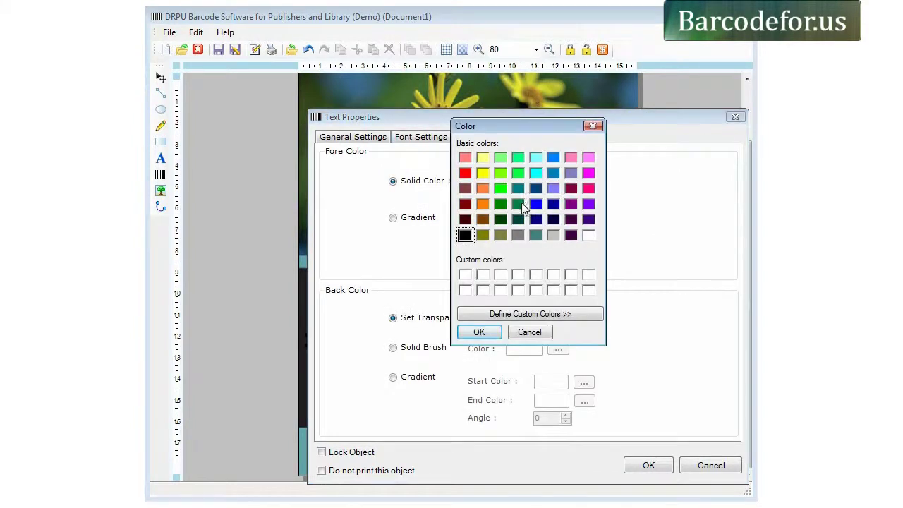
pyautogui.click(553, 173)
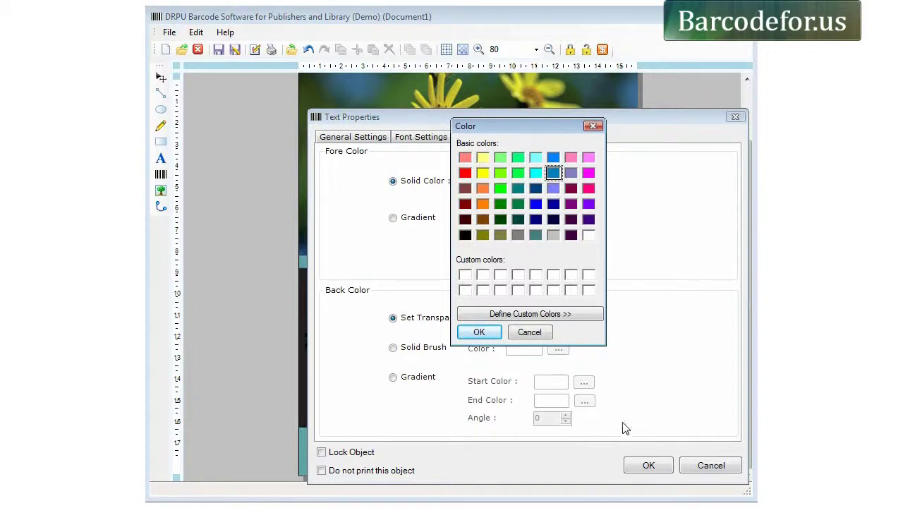
pyautogui.click(478, 332)
pyautogui.click(648, 466)
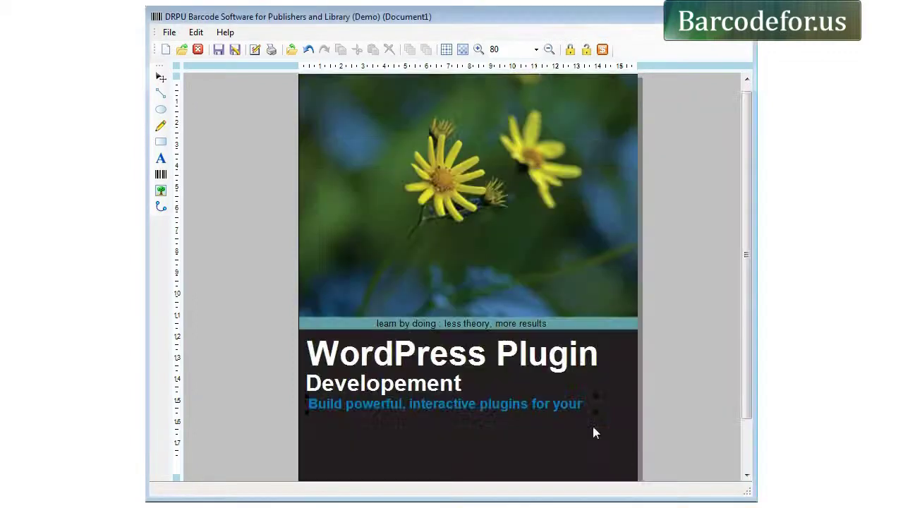
# Step: Move the "Build powerful, interactive plugins for your" text to line up with the left edge of "Developement"
pyautogui.moveTo(481, 408); pyautogui.dragTo(478, 409)
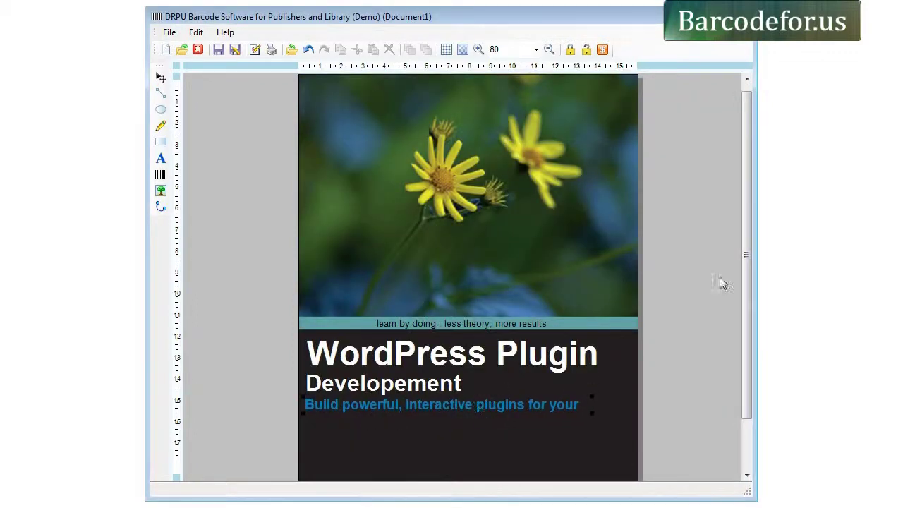
pyautogui.moveTo(749, 245); pyautogui.dragTo(750, 276)
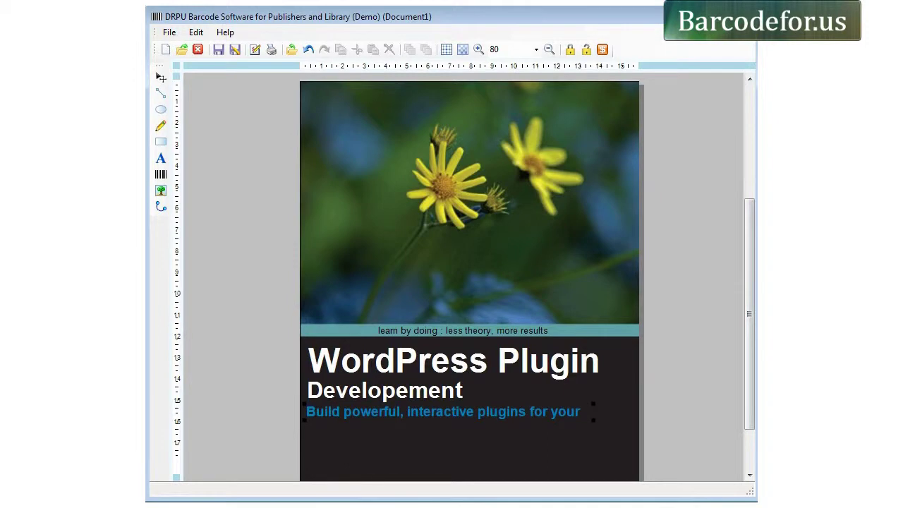
pyautogui.scroll(-1, 681, 364)
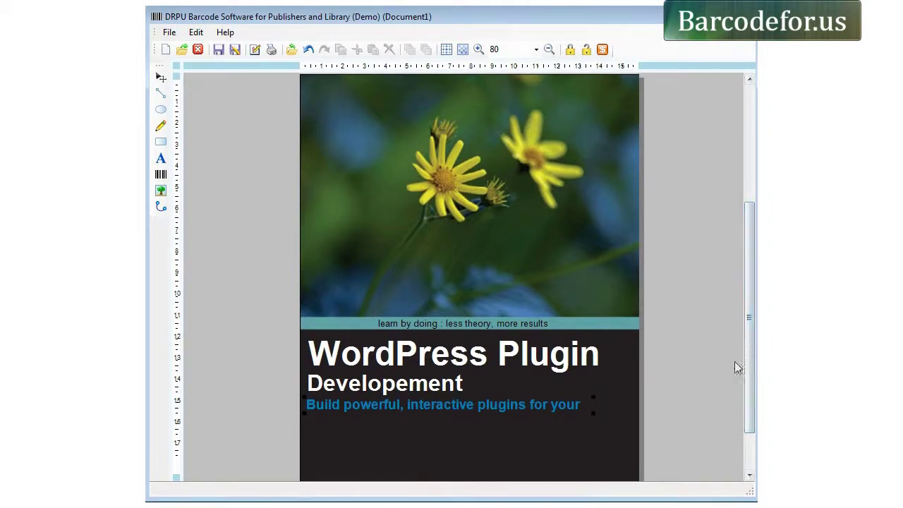
pyautogui.click(492, 403)
pyautogui.scroll(-3, 491, 404)
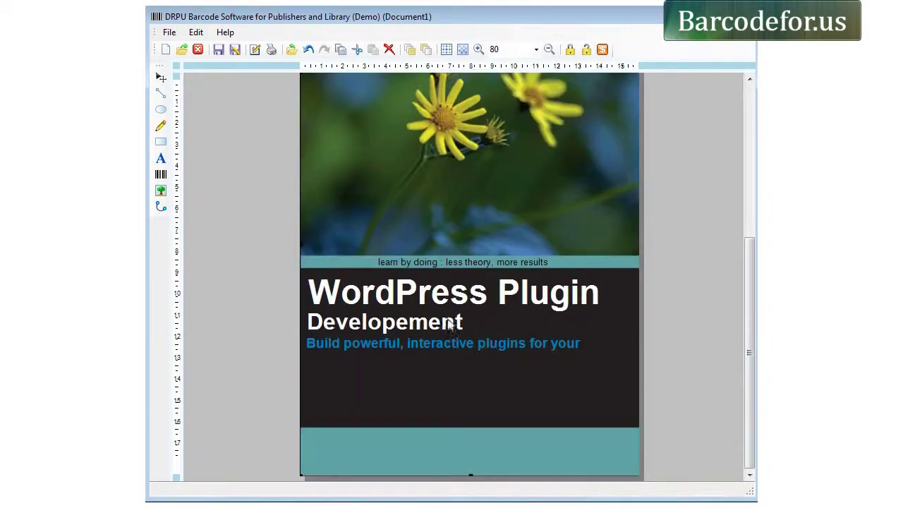
# Step: Check the font style and size of the "Build powerful, interactive plugins for your" text
pyautogui.click(383, 343)
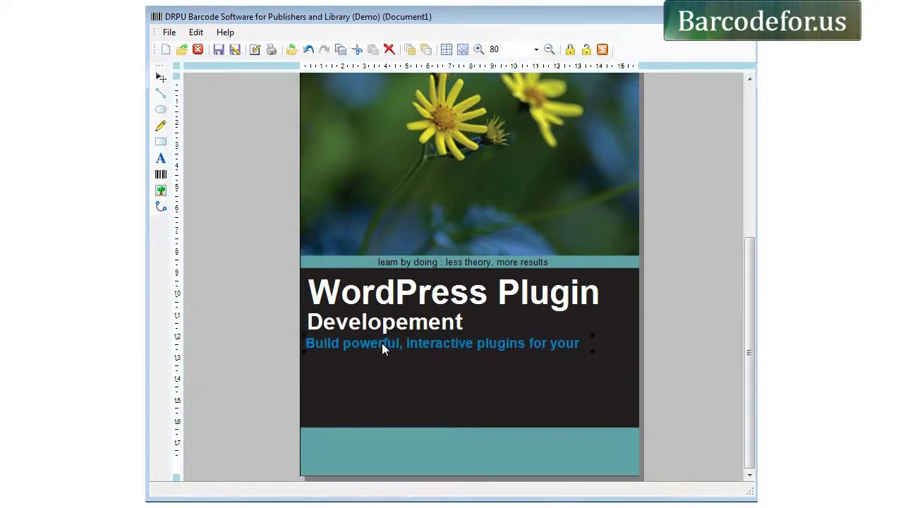
pyautogui.doubleClick(378, 343)
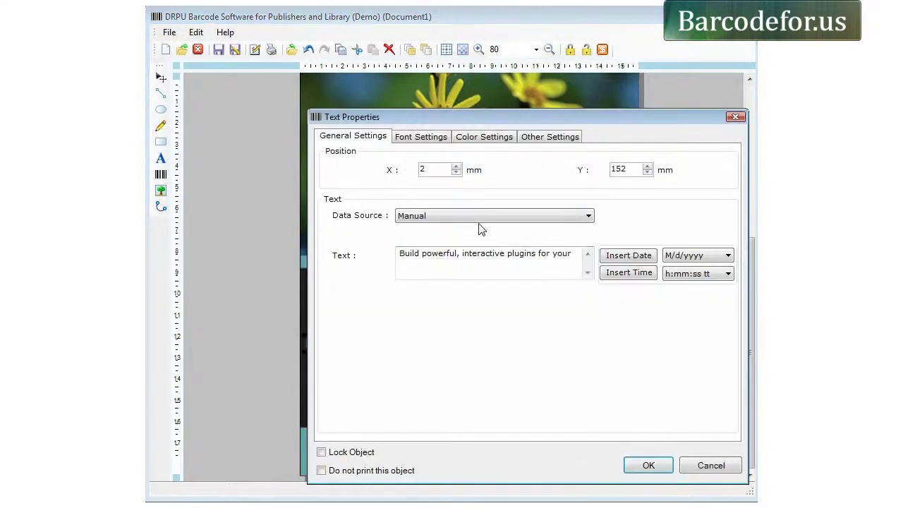
pyautogui.click(425, 137)
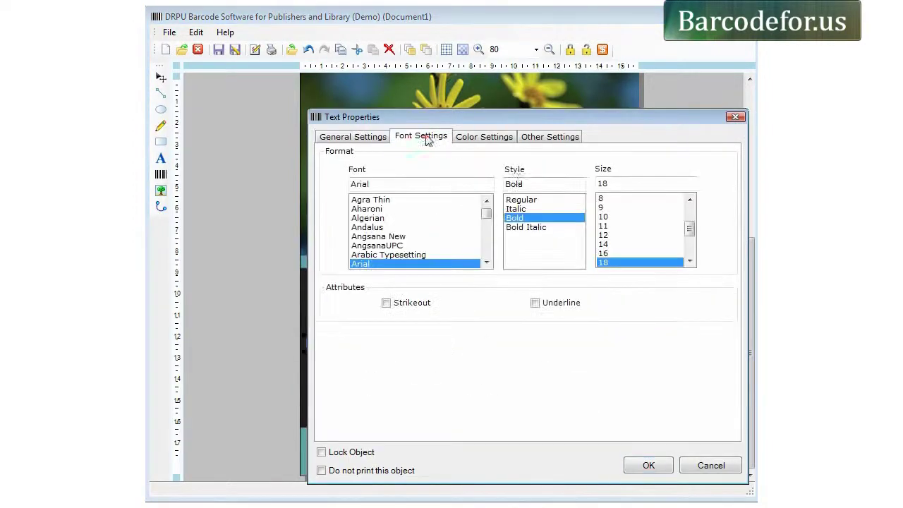
pyautogui.click(735, 117)
# Step: Add a text object below the blue line reading "blog and to share online"
pyautogui.click(161, 158)
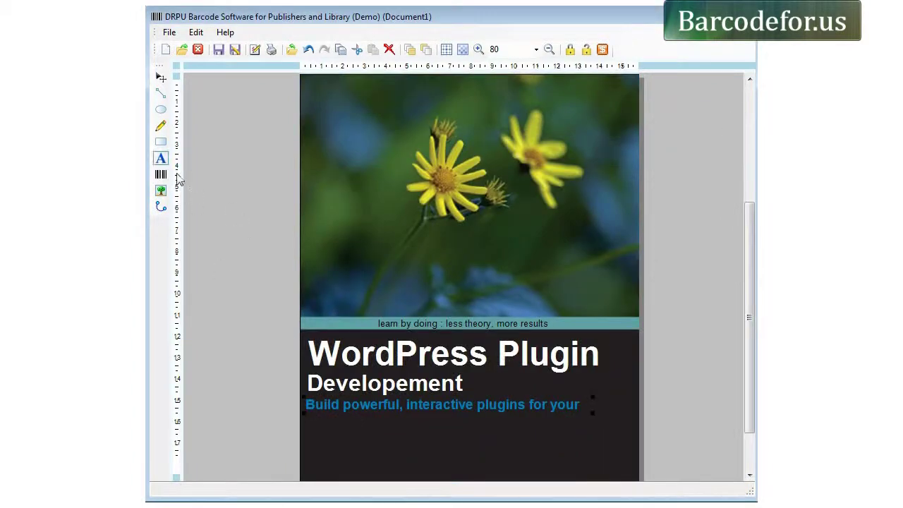
pyautogui.click(317, 423)
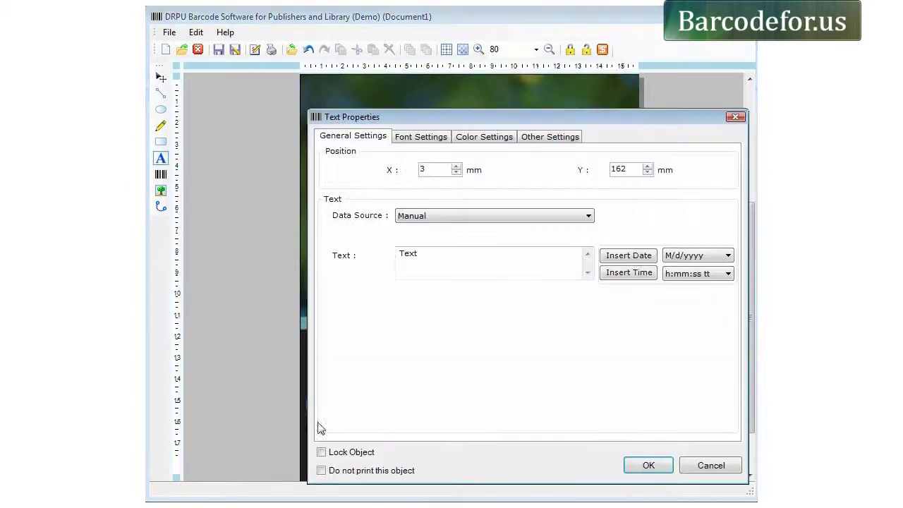
pyautogui.moveTo(420, 254); pyautogui.dragTo(380, 262)
pyautogui.write('blog and to share online')
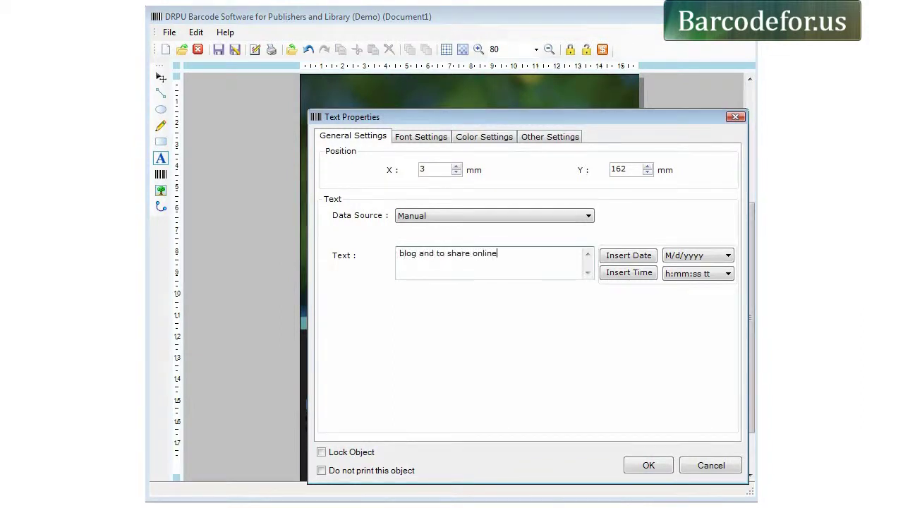
# Step: Make the "blog and to share online" text bold at size 18
pyautogui.click(423, 137)
pyautogui.click(618, 184)
pyautogui.doubleClick(618, 183)
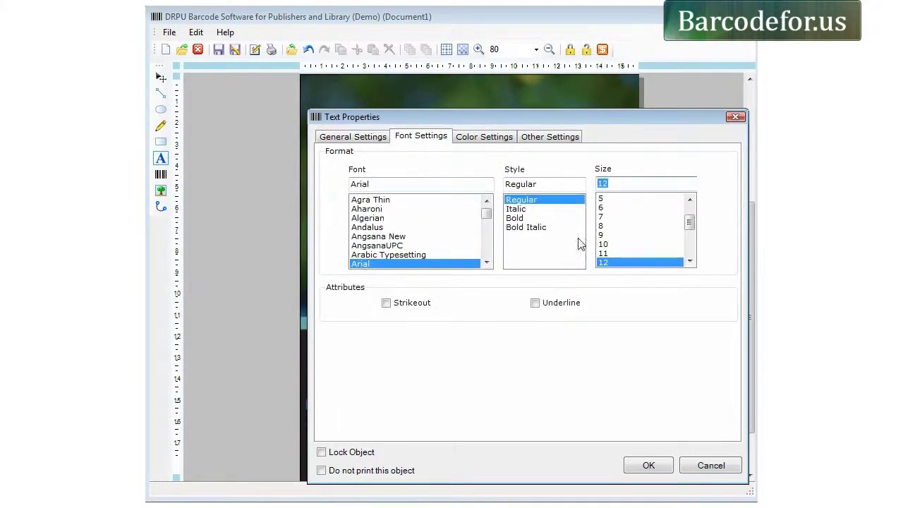
pyautogui.write('18')
pyautogui.click(515, 218)
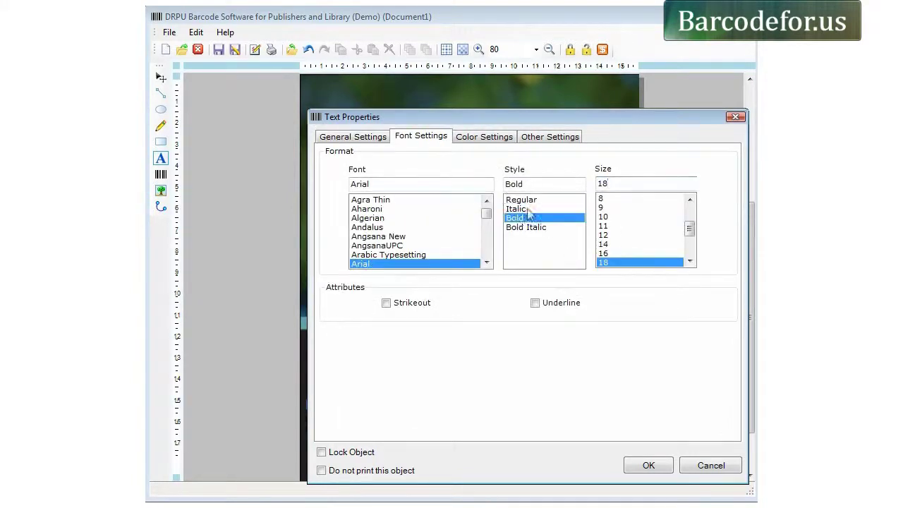
# Step: Give the "blog and to share online" text a solid medium blue fore color and align it directly under the first blue line
pyautogui.click(475, 139)
pyautogui.click(559, 180)
pyautogui.click(553, 173)
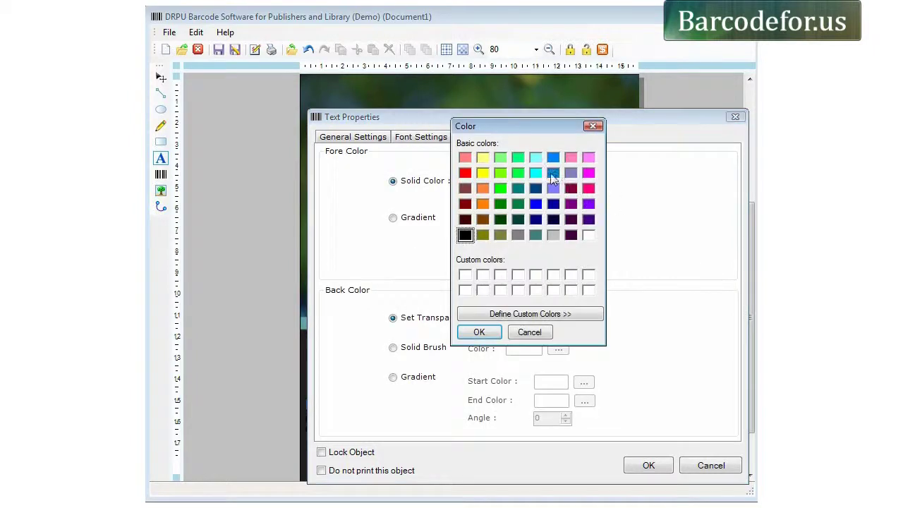
pyautogui.click(479, 332)
pyautogui.click(650, 467)
pyautogui.moveTo(426, 426); pyautogui.dragTo(423, 422)
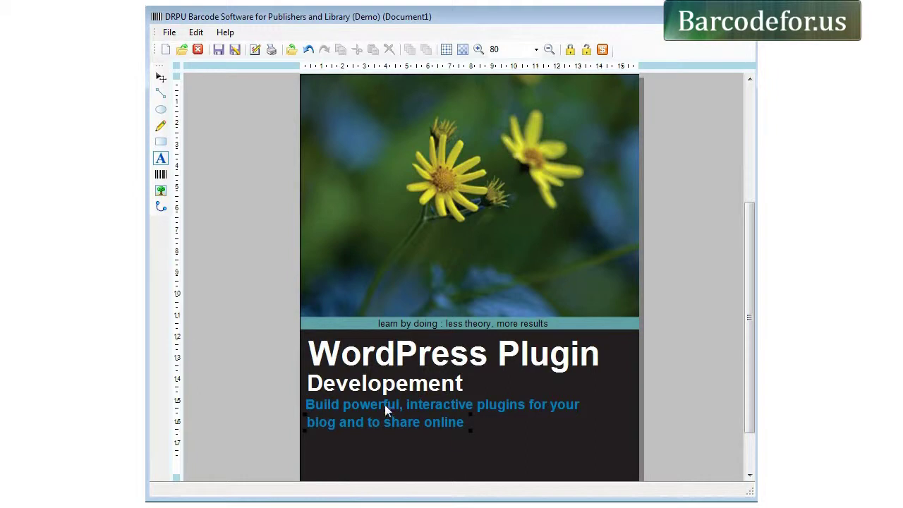
# Step: Add a text object in the lower part of the dark panel reading "Beginner's Guide"
pyautogui.click(160, 158)
pyautogui.click(442, 455)
pyautogui.scroll(-1, 474, 391)
pyautogui.doubleClick(445, 390)
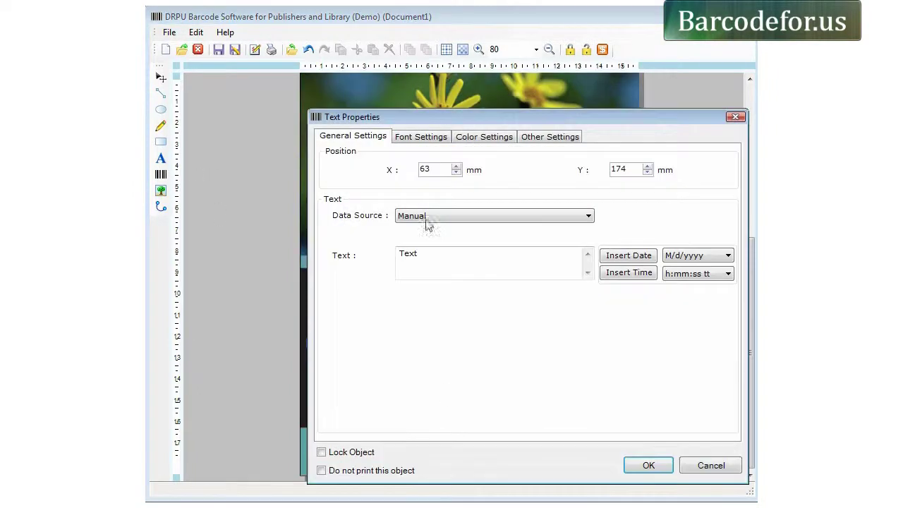
pyautogui.write("Beginner's Guide")
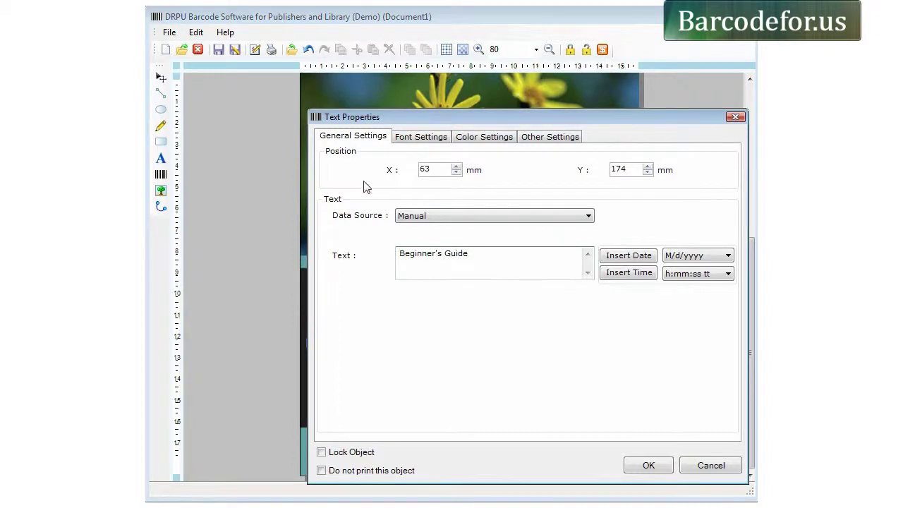
# Step: Set the "Beginner's Guide" text to bold italic at size 22
pyautogui.click(420, 136)
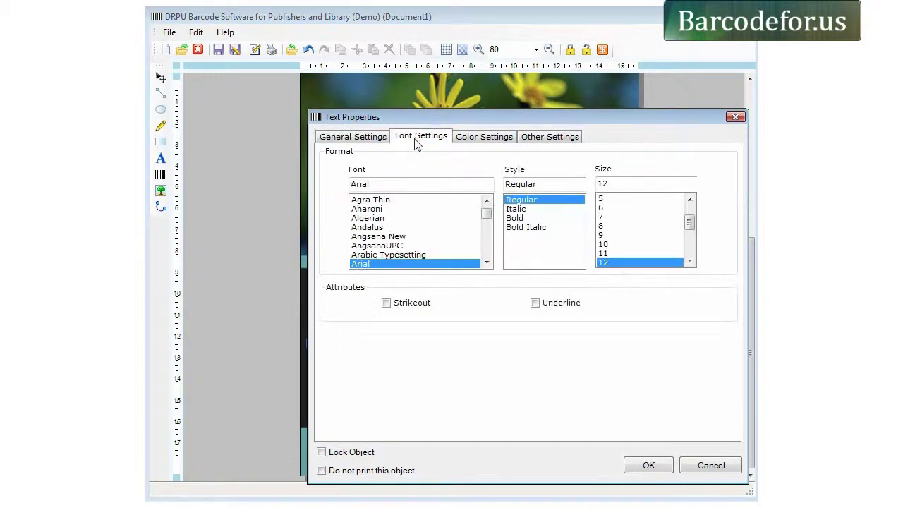
pyautogui.click(522, 218)
pyautogui.click(519, 228)
pyautogui.moveTo(690, 223); pyautogui.dragTo(691, 233)
pyautogui.click(667, 253)
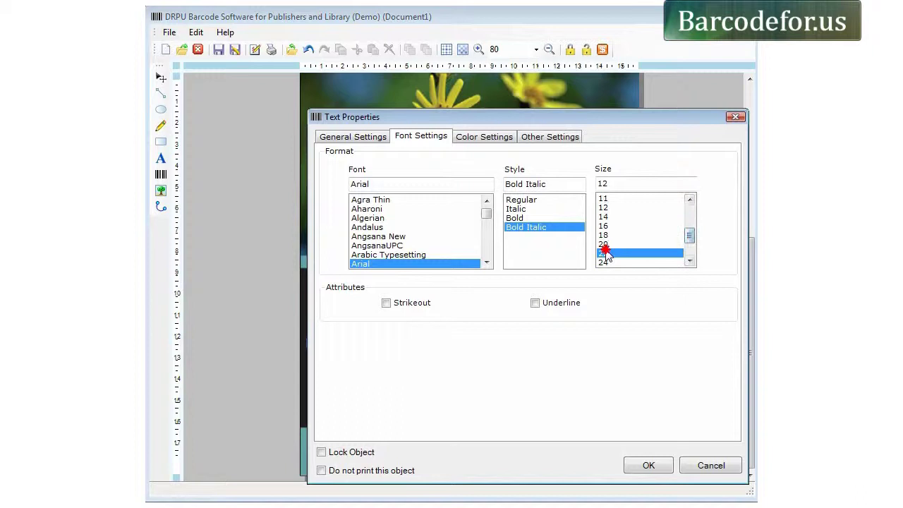
# Step: Color the "Beginner's Guide" text medium blue and move it to the lower-right corner of the dark panel
pyautogui.click(480, 137)
pyautogui.click(562, 180)
pyautogui.click(552, 172)
pyautogui.click(479, 331)
pyautogui.click(638, 468)
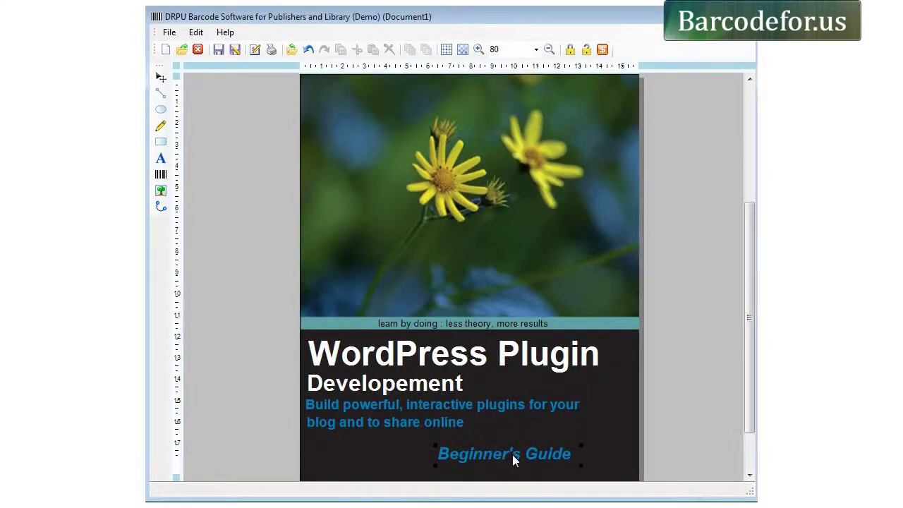
pyautogui.scroll(-2, 577, 386)
pyautogui.moveTo(541, 403); pyautogui.dragTo(573, 412)
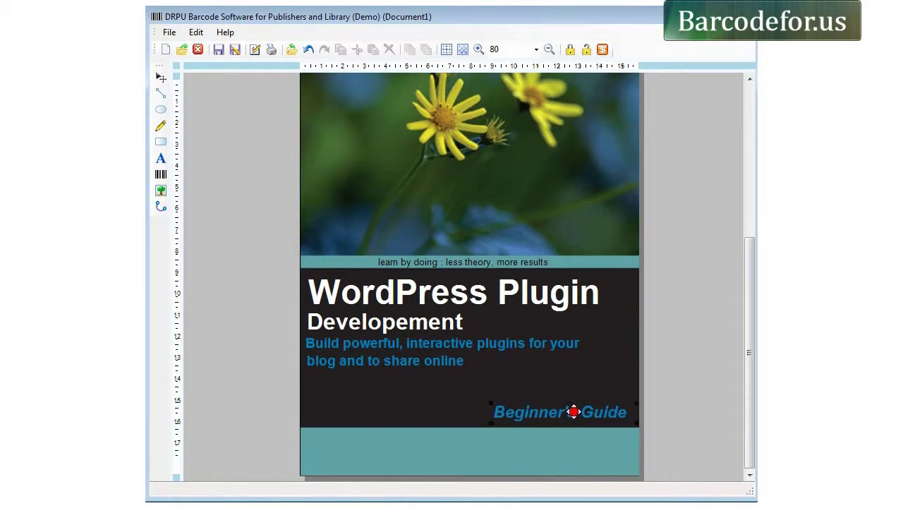
# Step: Add a text object at the left of the bottom teal strip and make it bold at size 16
pyautogui.click(160, 158)
pyautogui.click(354, 453)
pyautogui.moveTo(354, 454); pyautogui.dragTo(330, 451)
pyautogui.doubleClick(329, 451)
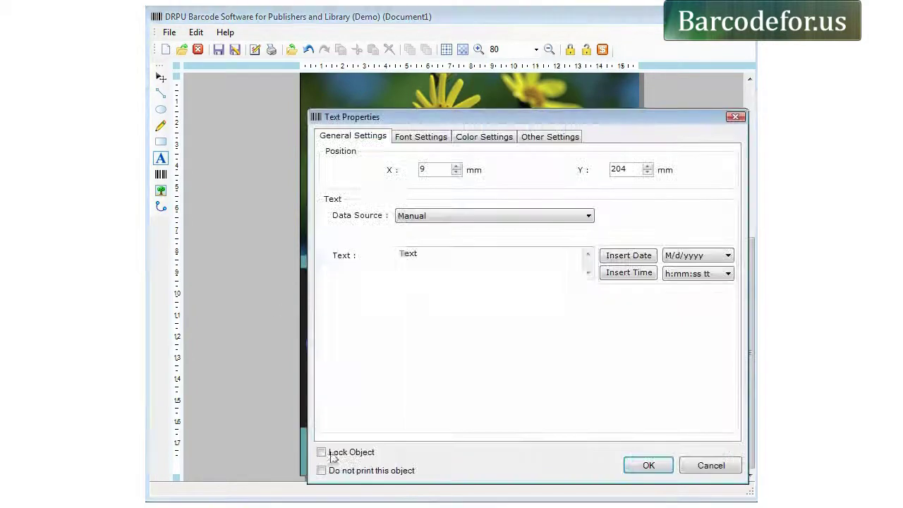
pyautogui.click(421, 137)
pyautogui.moveTo(690, 223); pyautogui.dragTo(689, 232)
pyautogui.click(603, 244)
pyautogui.click(515, 218)
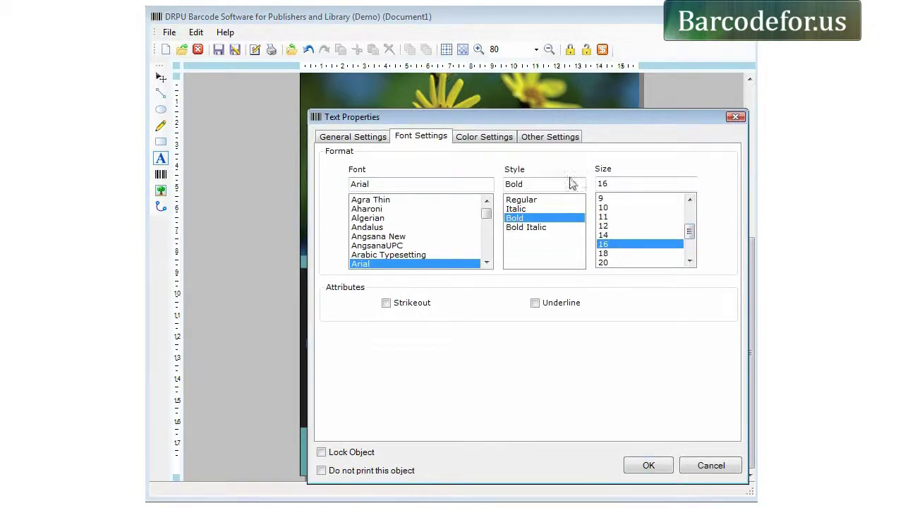
# Step: Set the fore color of the text in the teal strip to medium blue
pyautogui.click(491, 137)
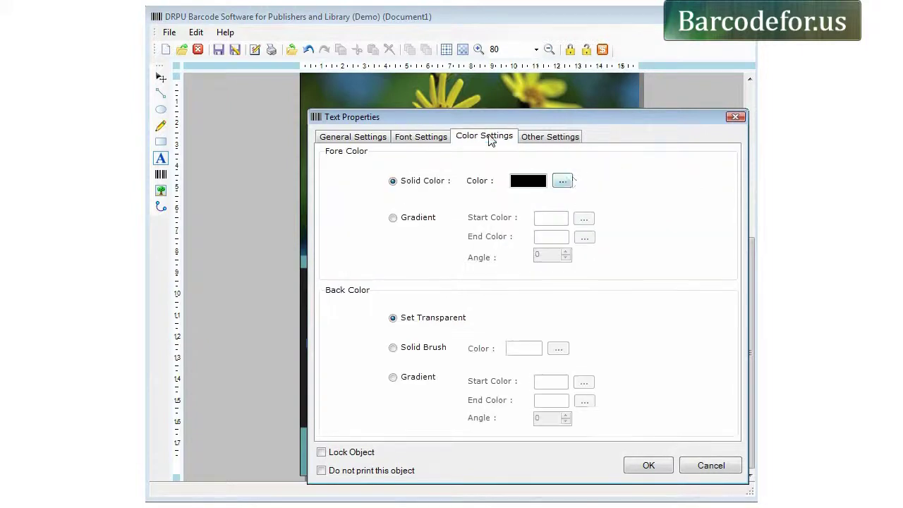
pyautogui.click(559, 181)
pyautogui.click(553, 173)
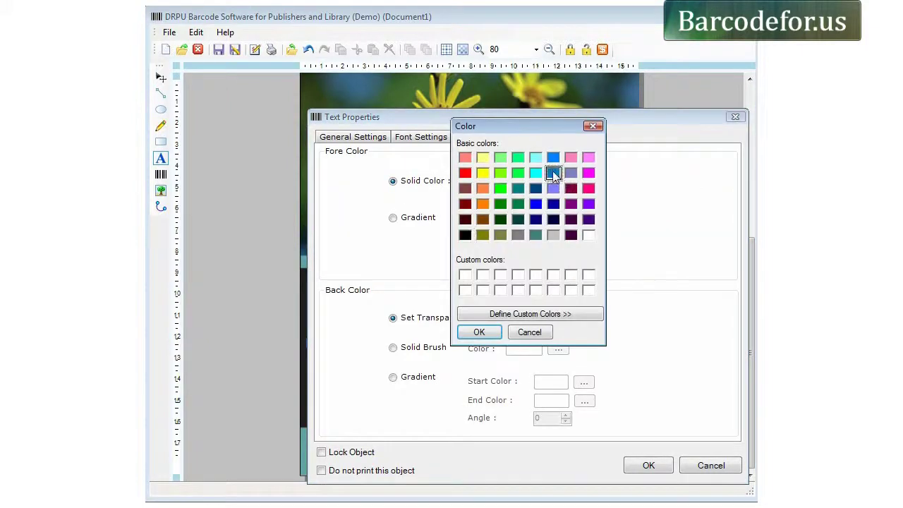
pyautogui.click(479, 332)
# Step: Set the teal strip text's fore color to a custom darkened navy blue and apply its properties
pyautogui.click(562, 181)
pyautogui.click(535, 189)
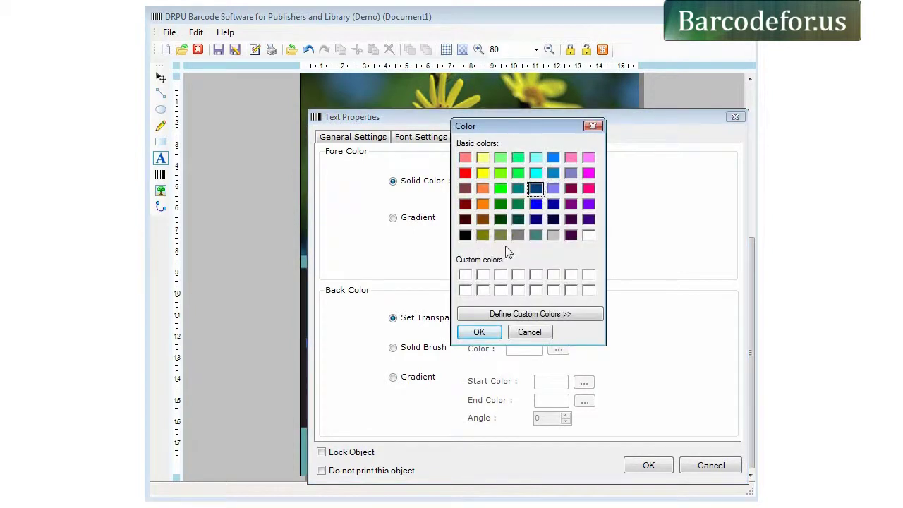
pyautogui.click(494, 313)
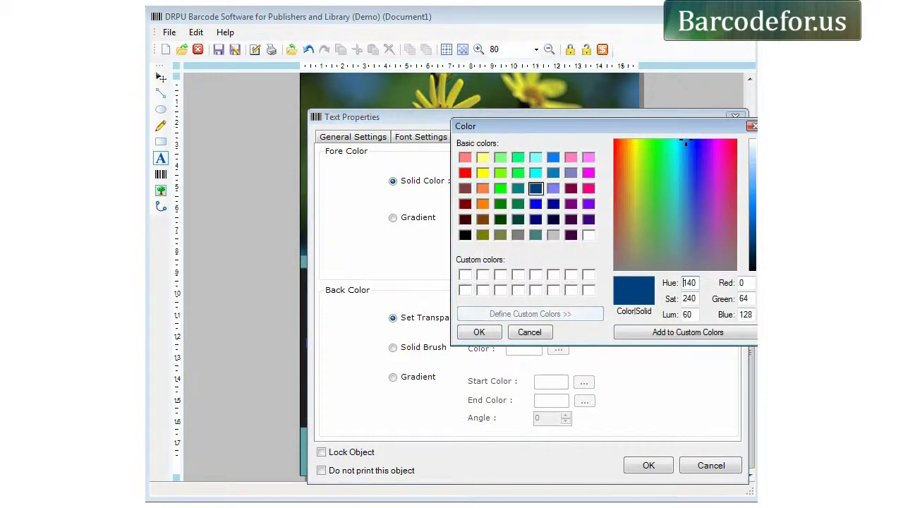
pyautogui.moveTo(753, 238); pyautogui.dragTo(753, 252)
pyautogui.click(493, 335)
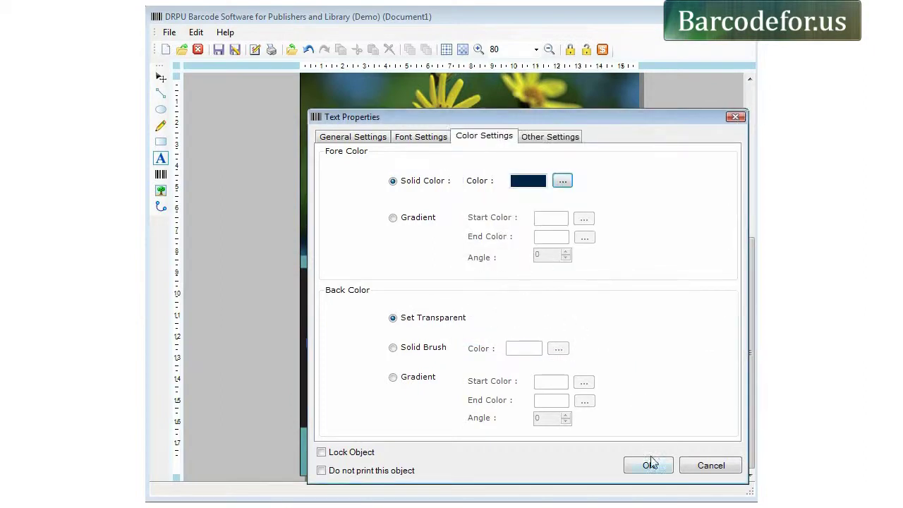
pyautogui.click(413, 139)
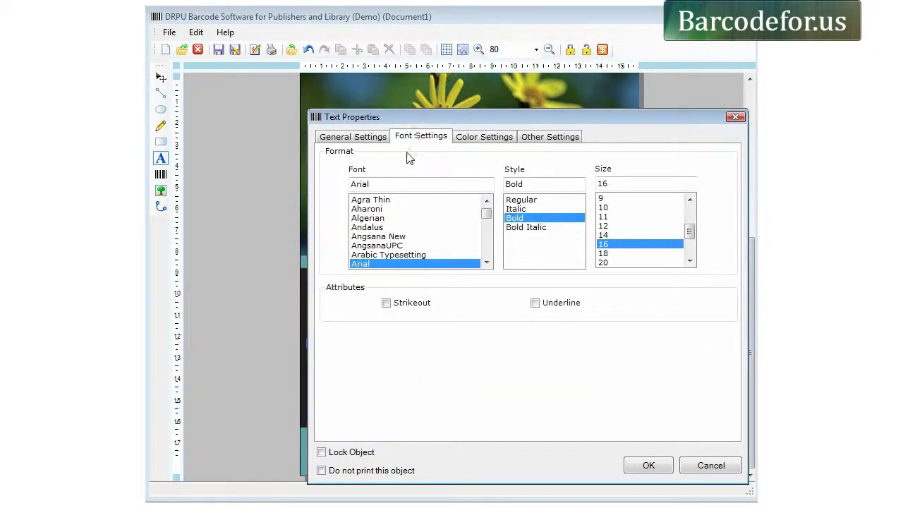
pyautogui.click(362, 136)
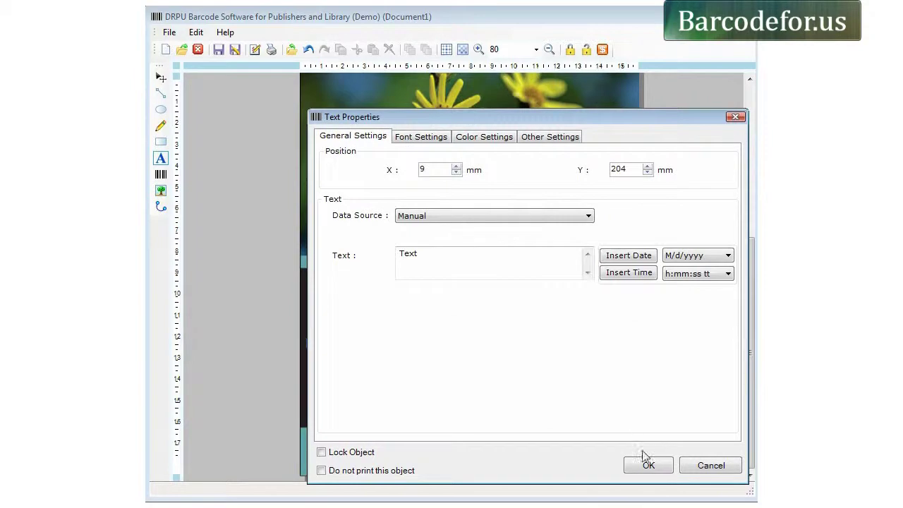
pyautogui.click(639, 464)
# Step: Replace the placeholder in the teal strip with the author's full name and move it to the strip's upper-left corner
pyautogui.scroll(-2, 536, 424)
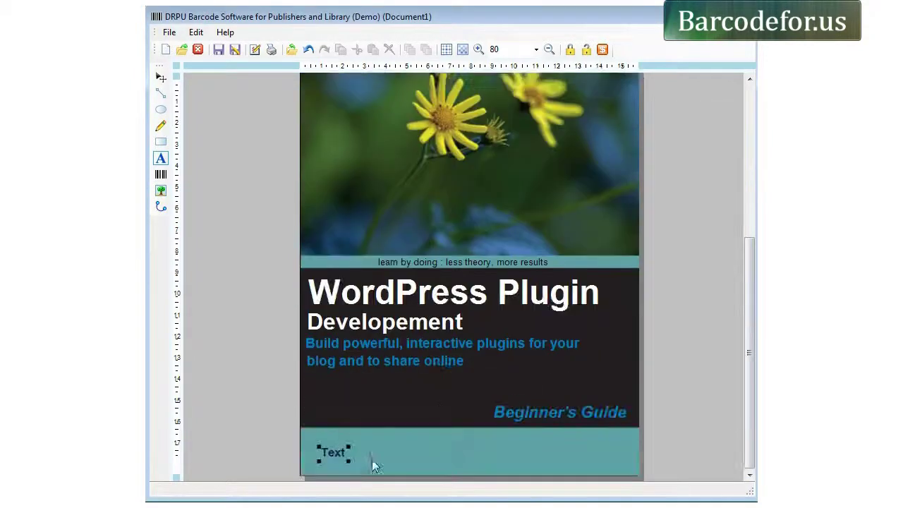
pyautogui.doubleClick(332, 451)
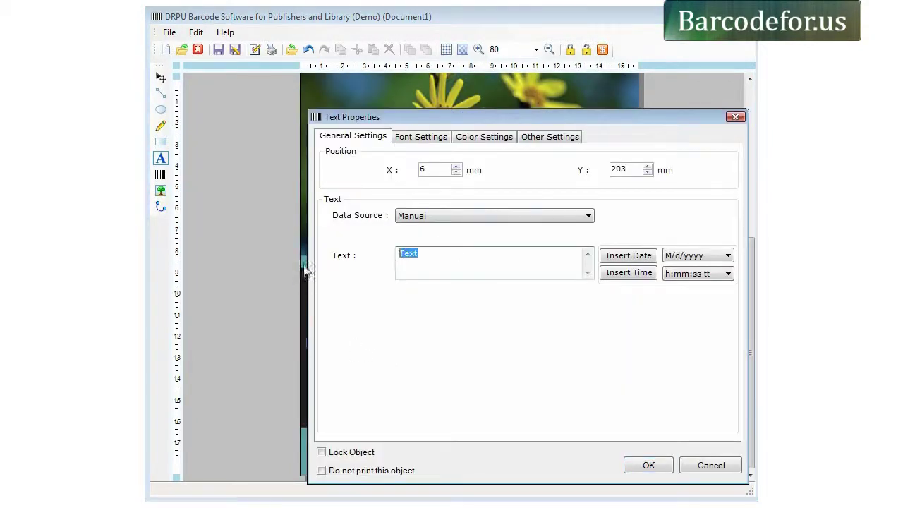
pyautogui.write('Vladimir Prelovac')
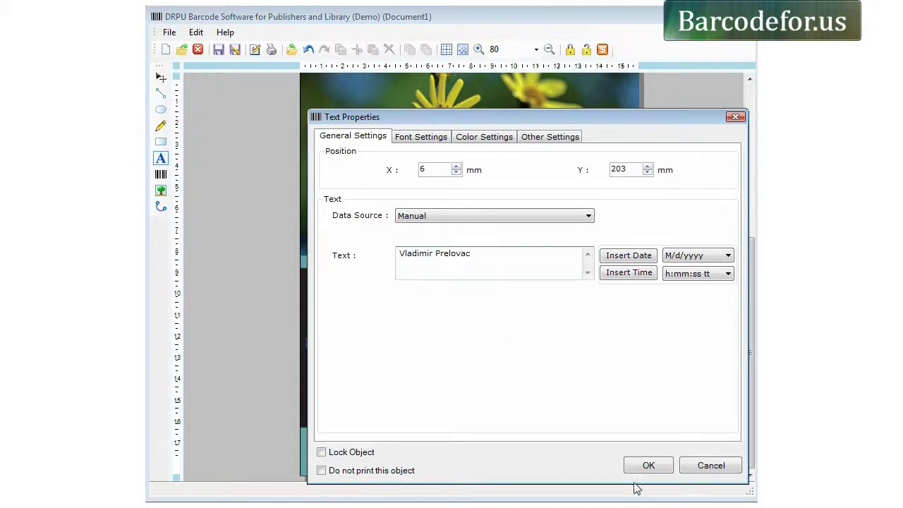
pyautogui.click(648, 466)
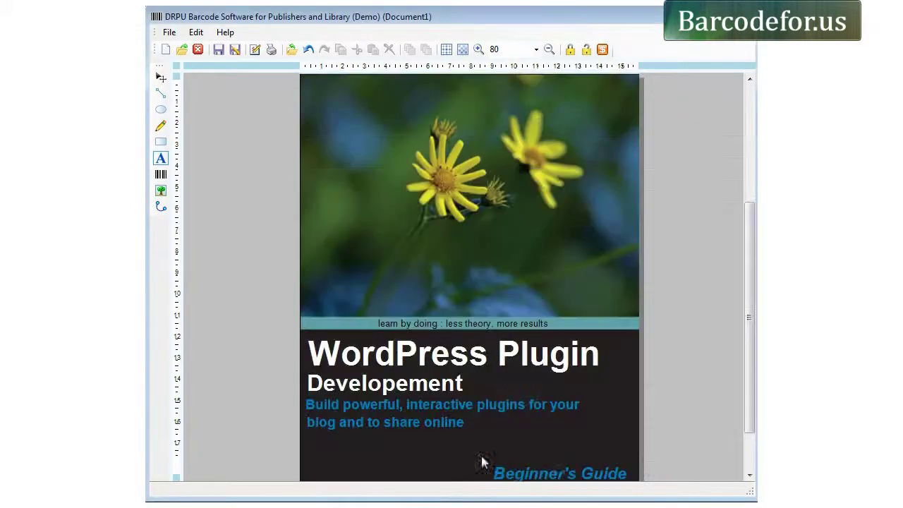
pyautogui.moveTo(403, 445); pyautogui.dragTo(395, 433)
# Step: Add a barcode at the bottom teal strip, about 3 mm from the left and 190 mm down, and move the author's name to the strip's lower-right corner
pyautogui.click(161, 174)
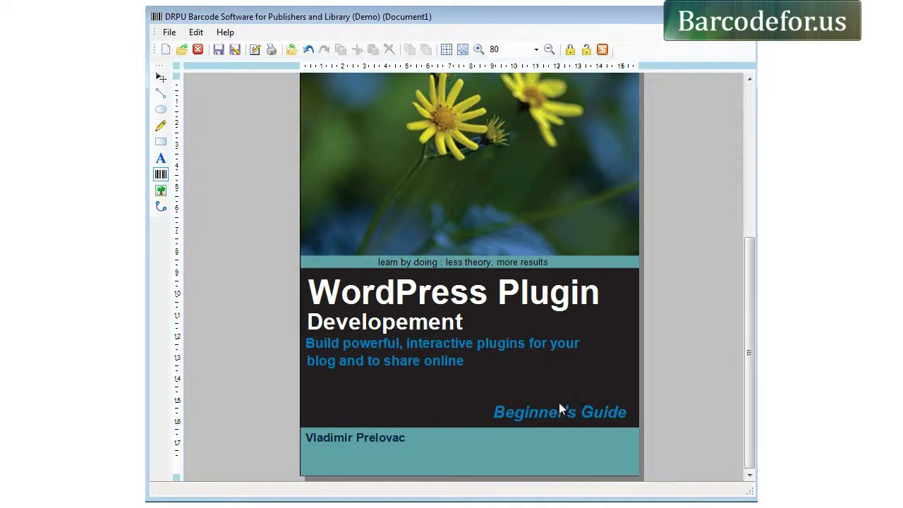
pyautogui.scroll(5, 586, 391)
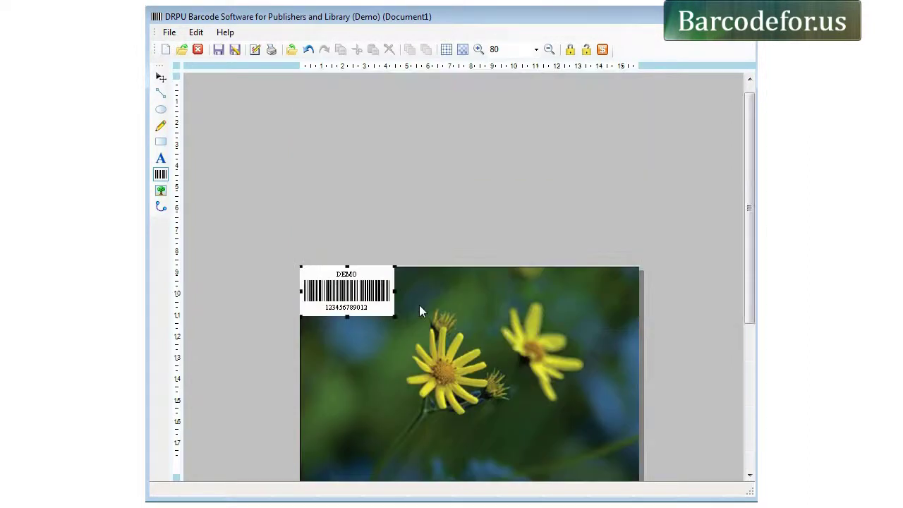
pyautogui.moveTo(346, 276); pyautogui.dragTo(462, 414)
pyautogui.scroll(-5, 470, 209)
pyautogui.moveTo(469, 182); pyautogui.dragTo(372, 407)
pyautogui.moveTo(361, 449); pyautogui.dragTo(580, 463)
pyautogui.moveTo(374, 399); pyautogui.dragTo(362, 439)
# Step: Set the barcode's value to 846744864 and its footer to "Wordpress Plugin"
pyautogui.doubleClick(362, 438)
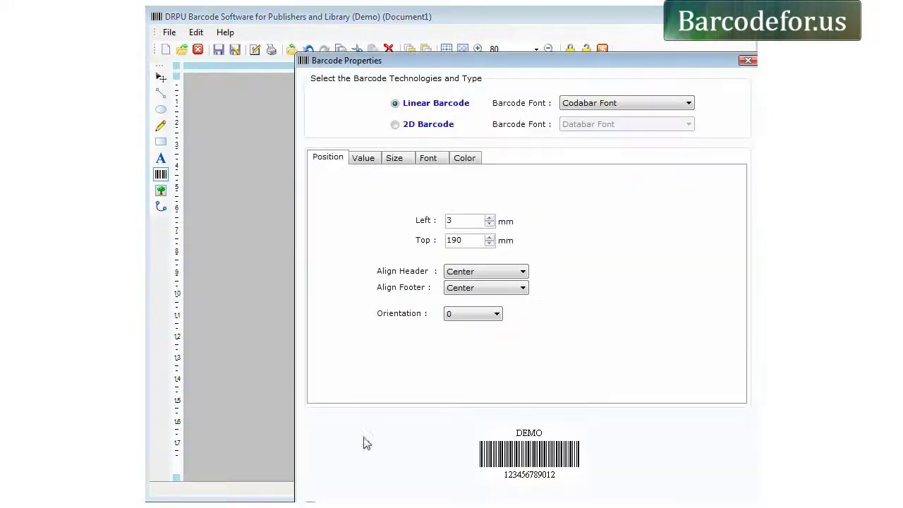
pyautogui.moveTo(534, 61); pyautogui.dragTo(493, 17)
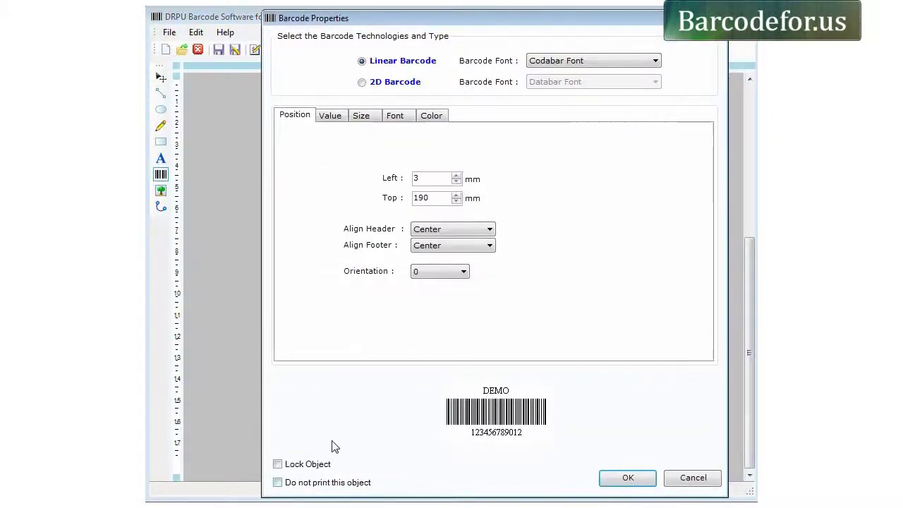
pyautogui.click(332, 122)
pyautogui.moveTo(473, 183); pyautogui.dragTo(301, 209)
pyautogui.write('846744864')
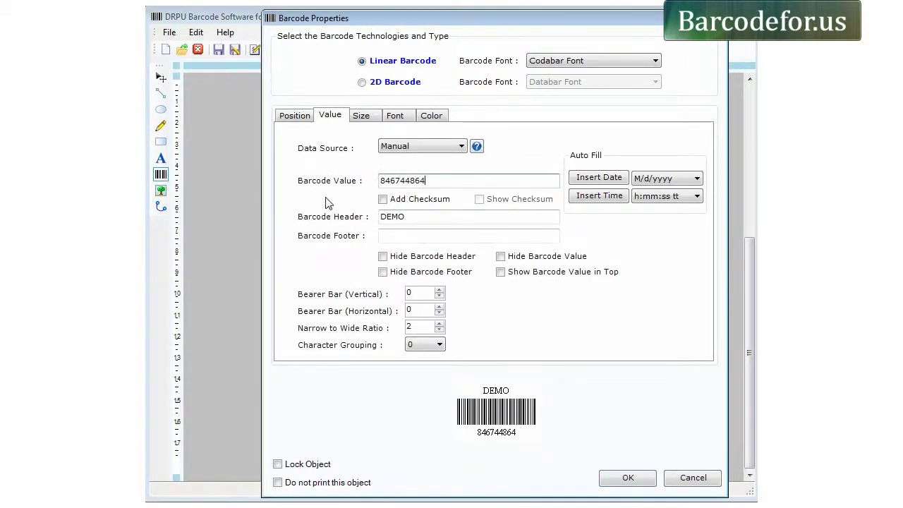
pyautogui.click(411, 235)
pyautogui.write('W')
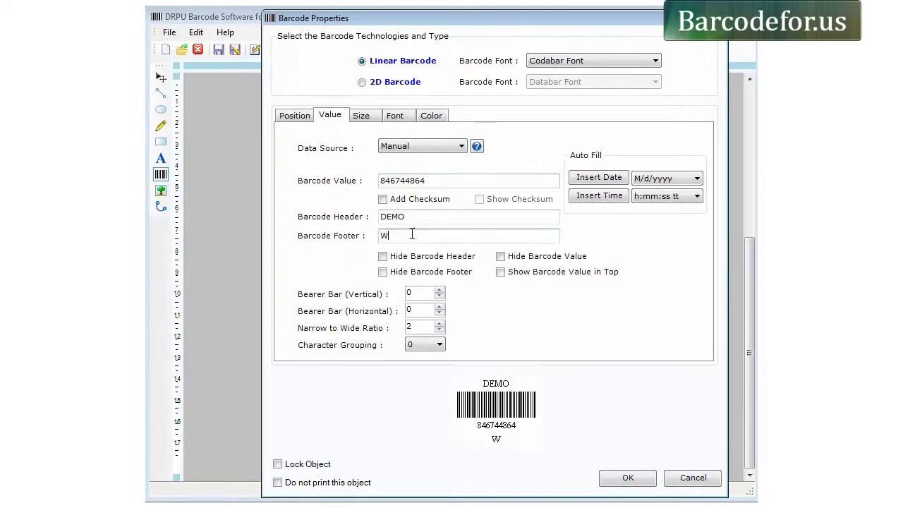
pyautogui.write('ordpress Plugin')
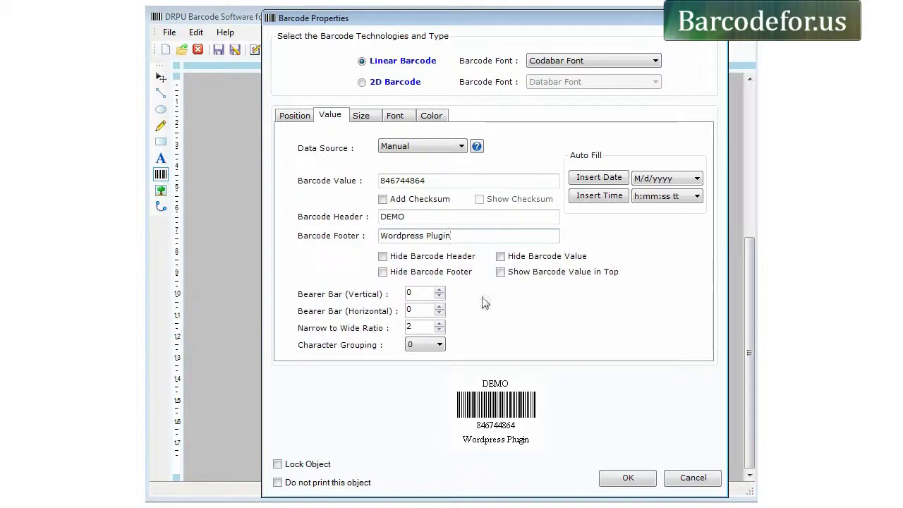
# Step: Change the barcode from linear to a 2D barcode font and apply its properties
pyautogui.click(585, 62)
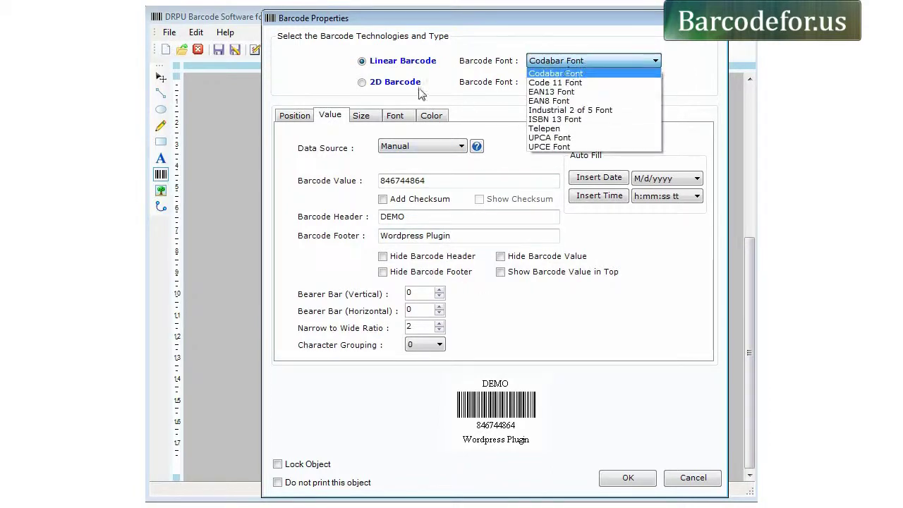
pyautogui.click(417, 85)
pyautogui.click(423, 81)
pyautogui.click(574, 81)
pyautogui.click(571, 117)
pyautogui.click(616, 480)
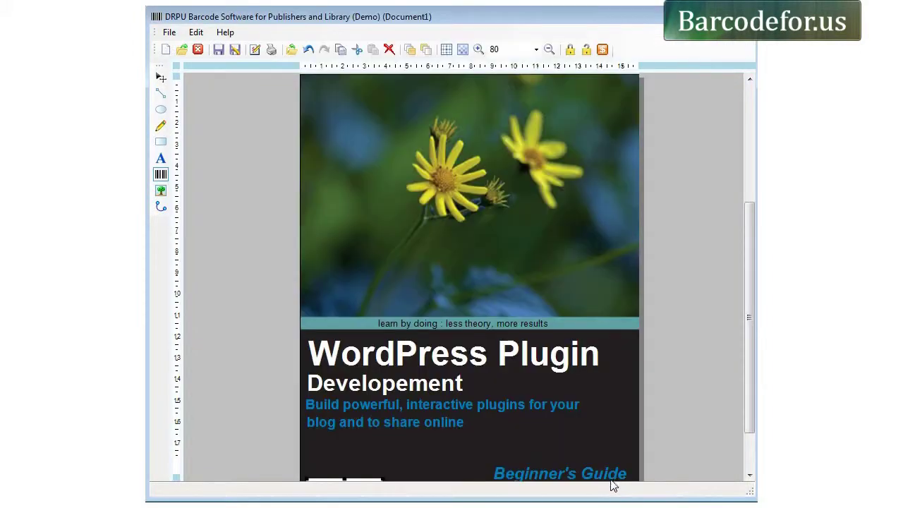
# Step: Set the zoom to 60 to fit the whole cover, and open its print preview in an enlarged window
pyautogui.moveTo(752, 318); pyautogui.dragTo(750, 346)
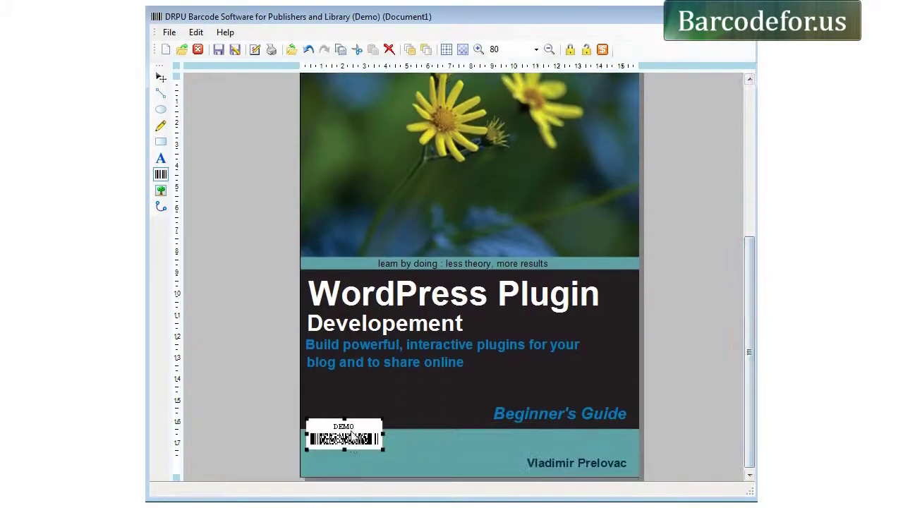
pyautogui.click(423, 446)
pyautogui.scroll(2, 375, 381)
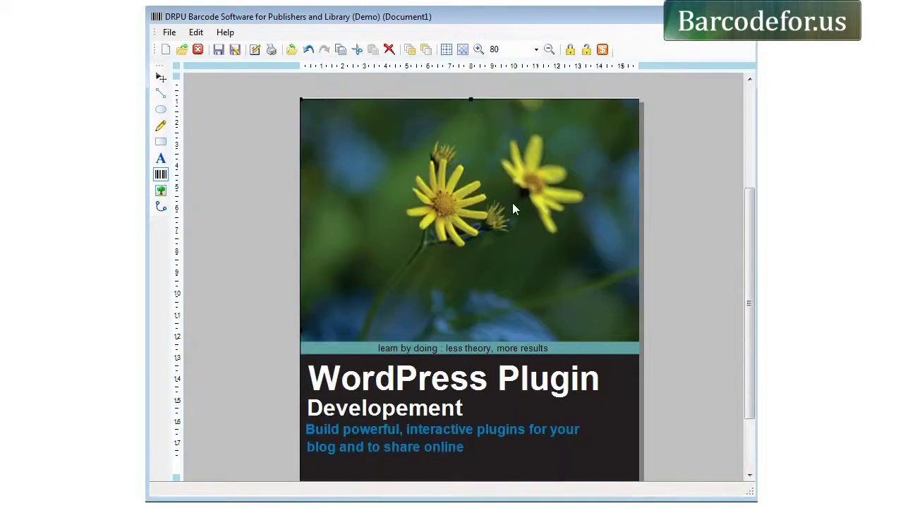
pyautogui.write('60')
pyautogui.press('Return')
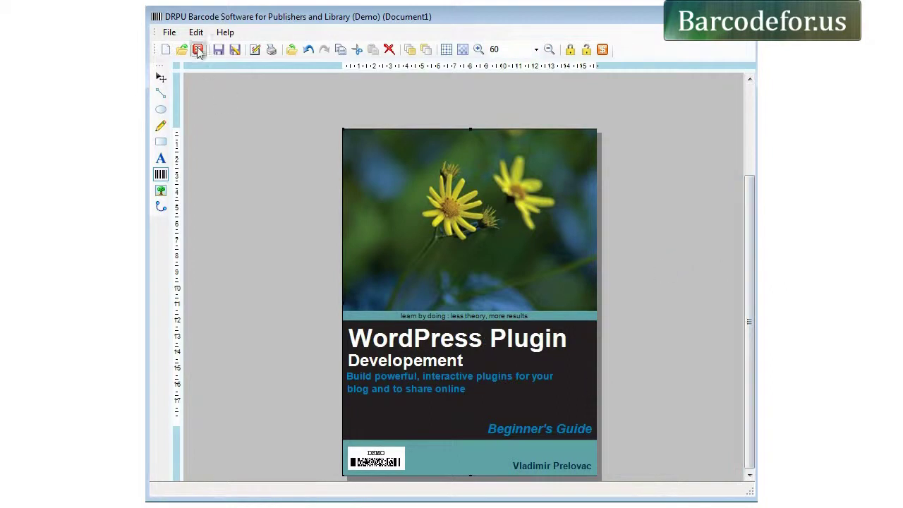
pyautogui.click(169, 32)
pyautogui.click(208, 165)
pyautogui.moveTo(412, 134); pyautogui.dragTo(337, 113)
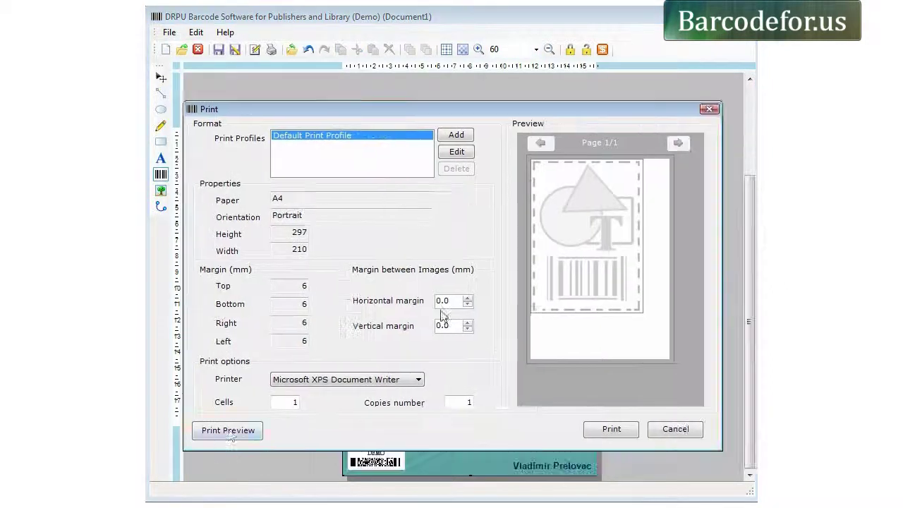
pyautogui.click(228, 430)
pyautogui.moveTo(439, 352); pyautogui.dragTo(606, 471)
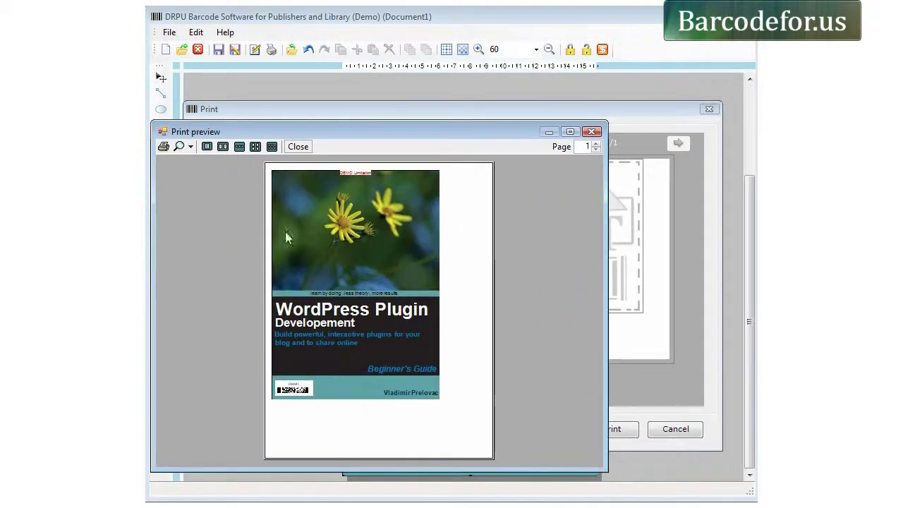
# Step: Examine the cover's print preview at 100%, 75% and Auto zoom, and leave the print setup without printing
pyautogui.click(190, 146)
pyautogui.click(207, 222)
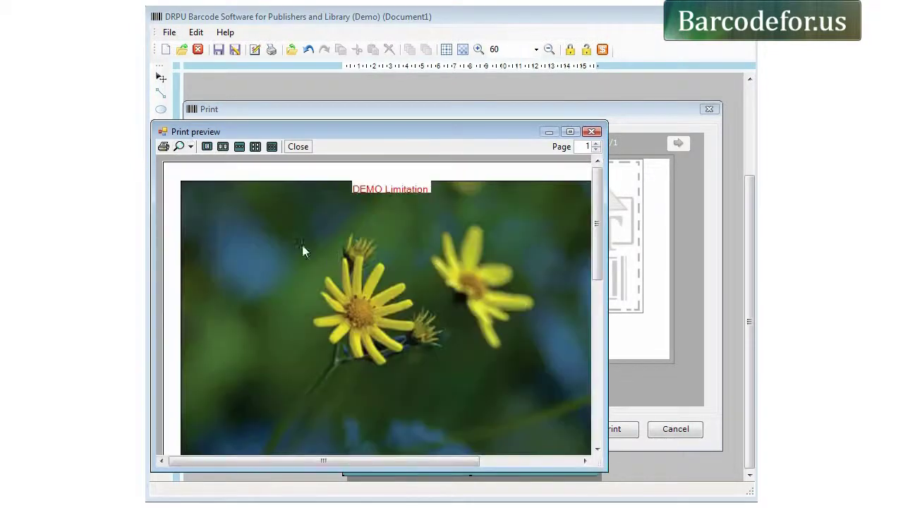
pyautogui.click(190, 146)
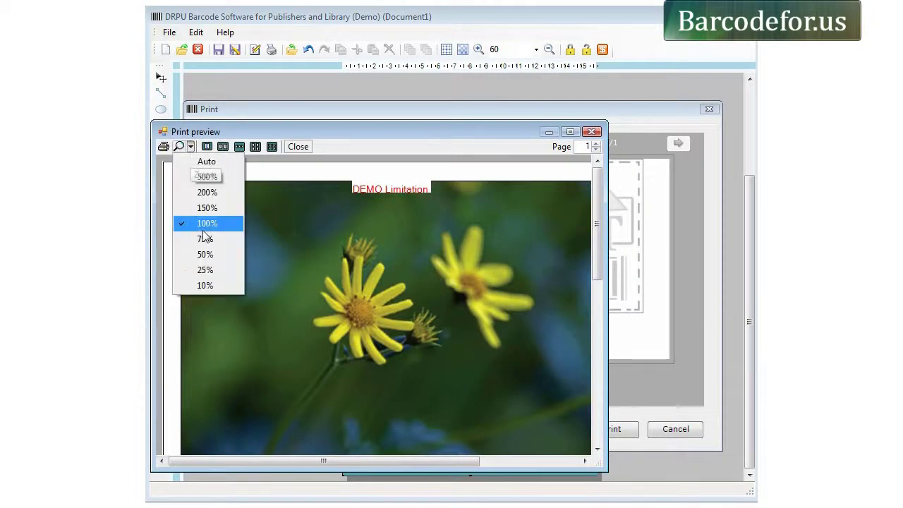
pyautogui.click(205, 237)
pyautogui.click(179, 146)
pyautogui.click(190, 146)
pyautogui.click(200, 162)
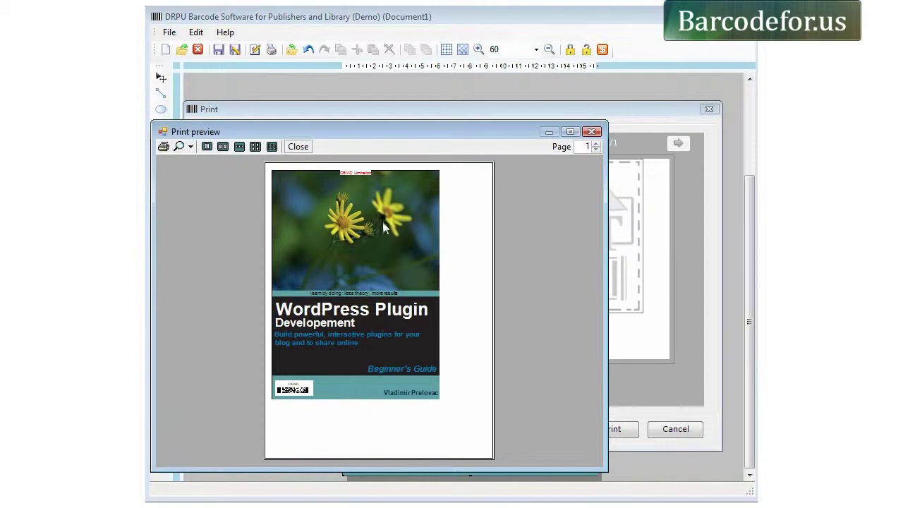
pyautogui.click(593, 132)
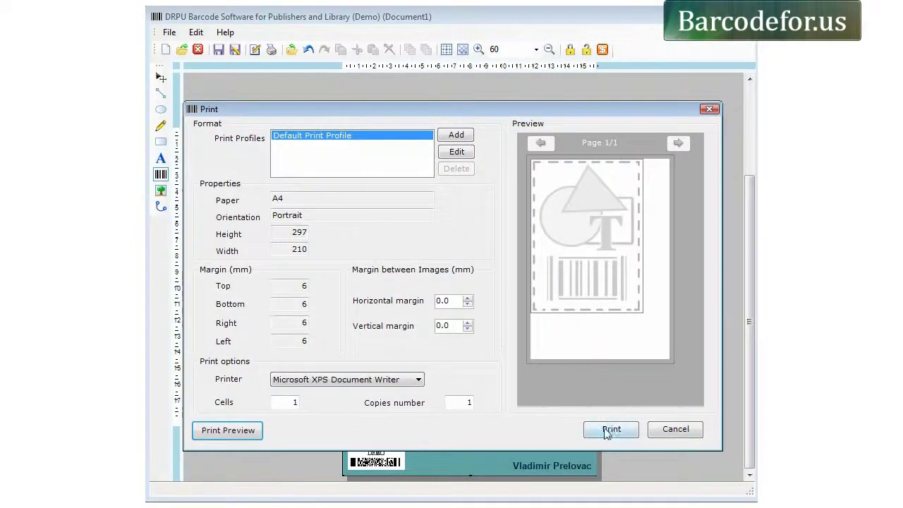
pyautogui.click(709, 108)
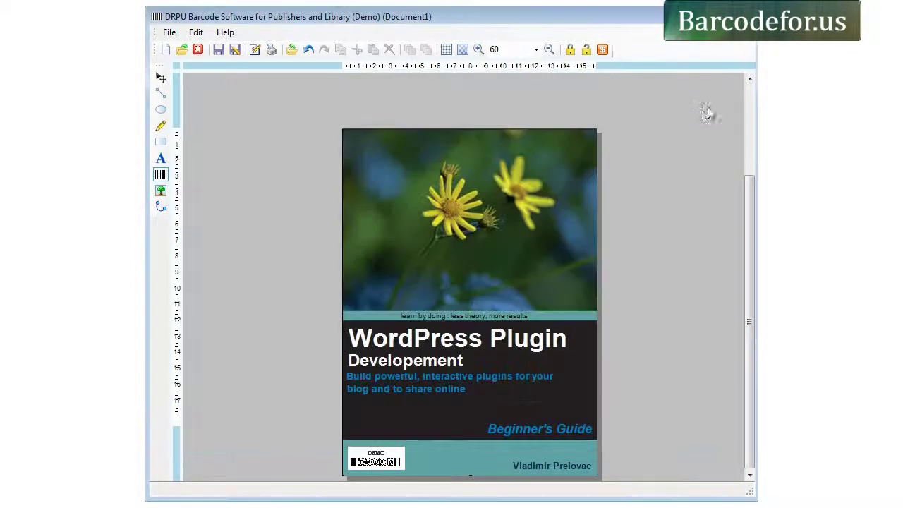
# Step: Save the label in the barcode images folder as "book cover" in the DRPU Barcode (*.drb) format
pyautogui.click(171, 34)
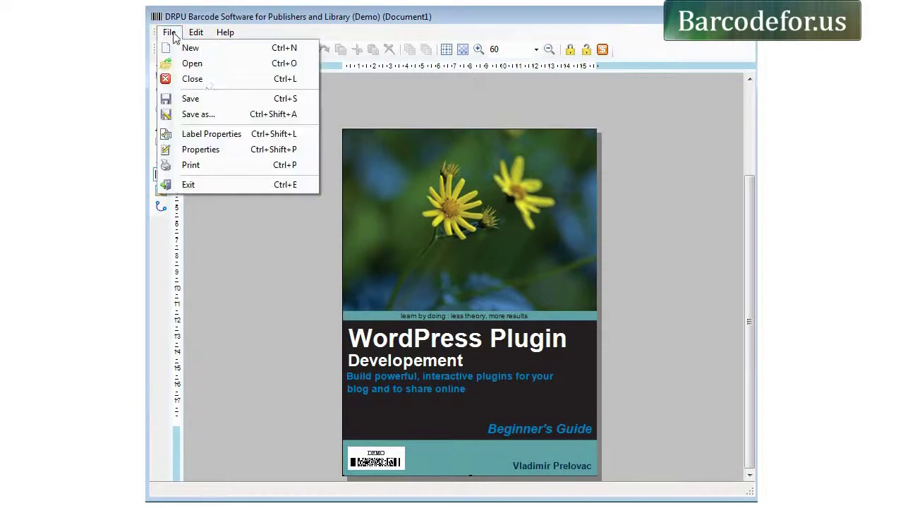
pyautogui.click(210, 102)
pyautogui.write('book cover')
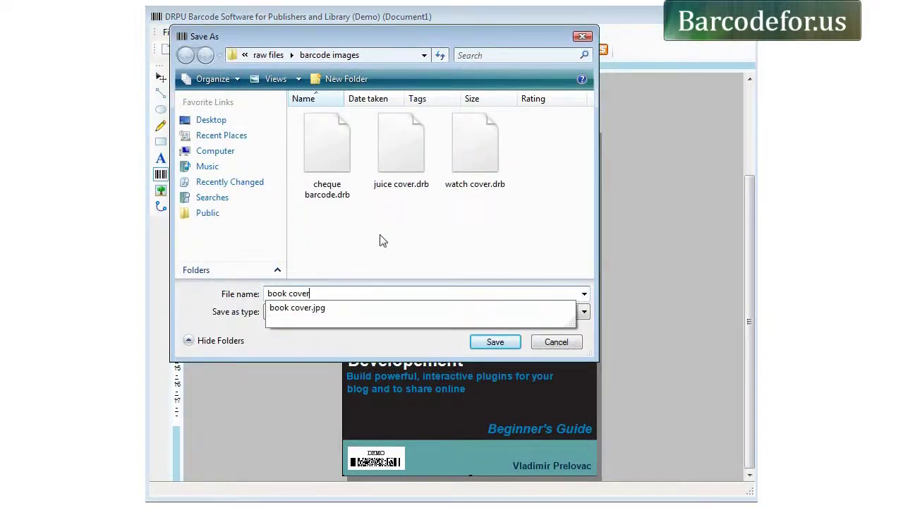
pyautogui.click(399, 244)
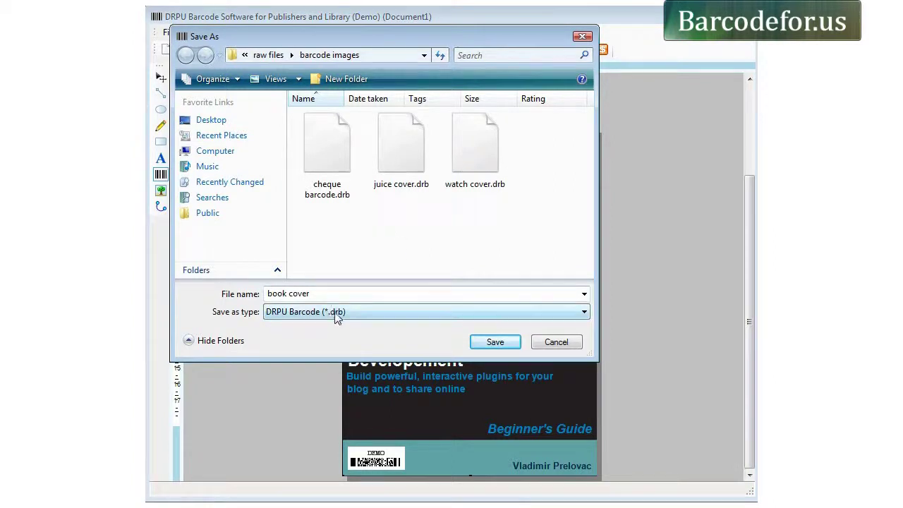
pyautogui.click(497, 342)
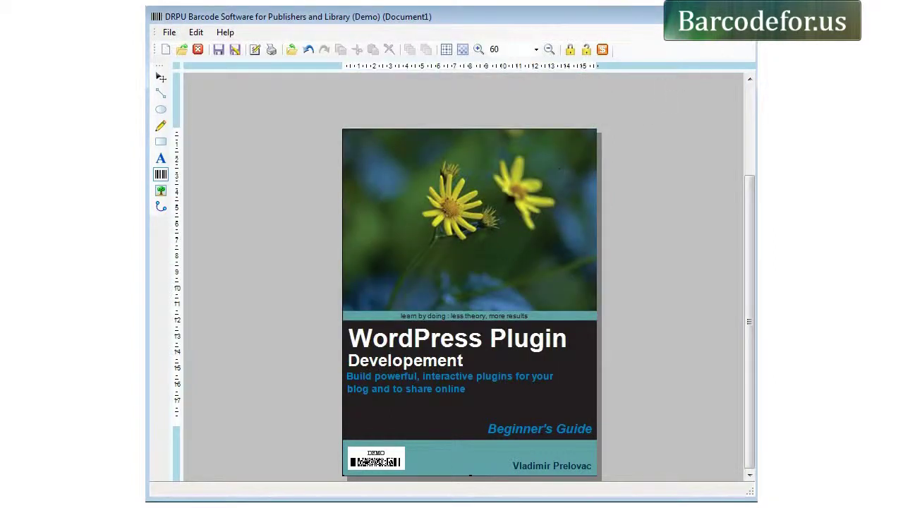